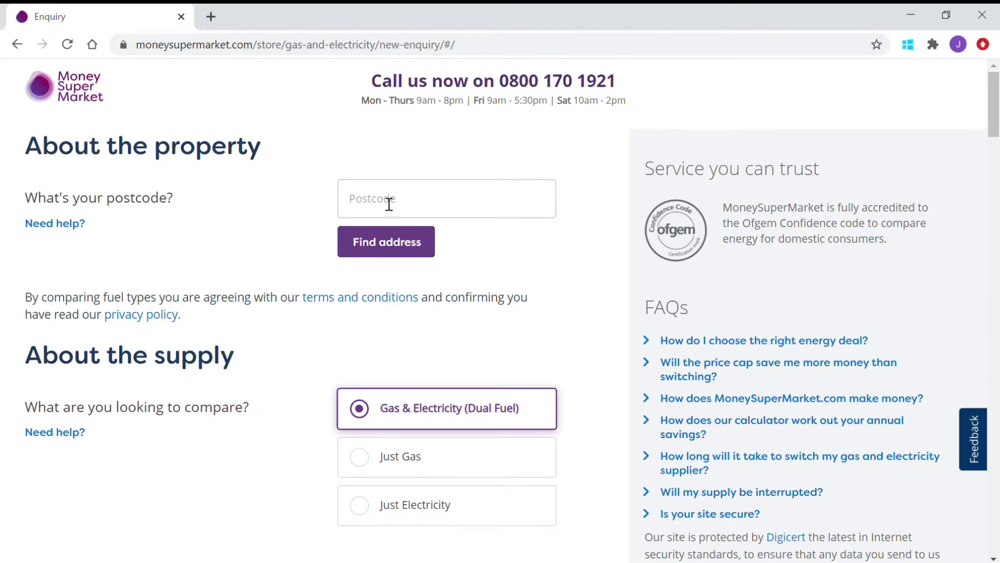
# Step: Enter the property's postcode, run Find address, and select the matching home from the list
pyautogui.click(387, 246)
pyautogui.click(387, 247)
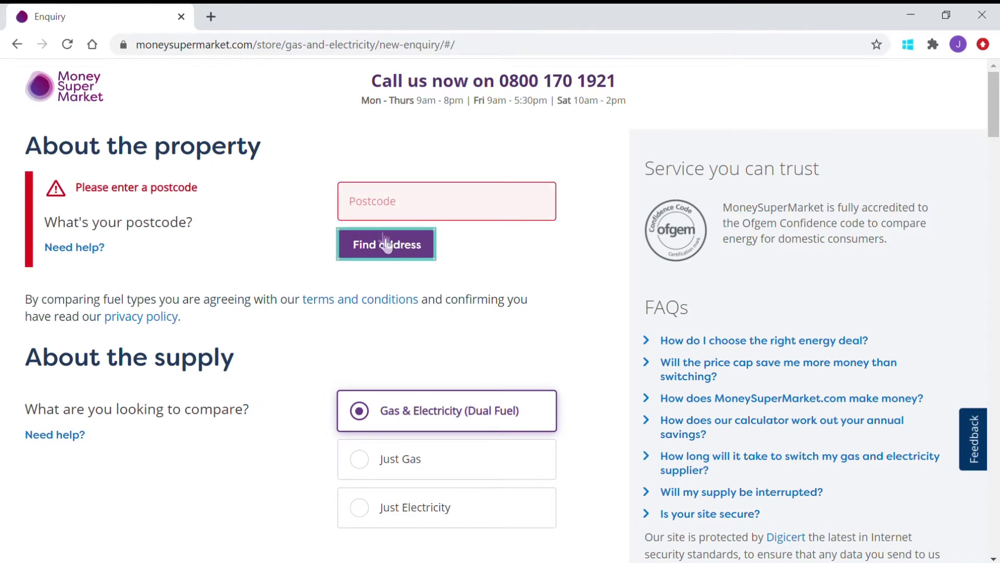
pyautogui.click(368, 211)
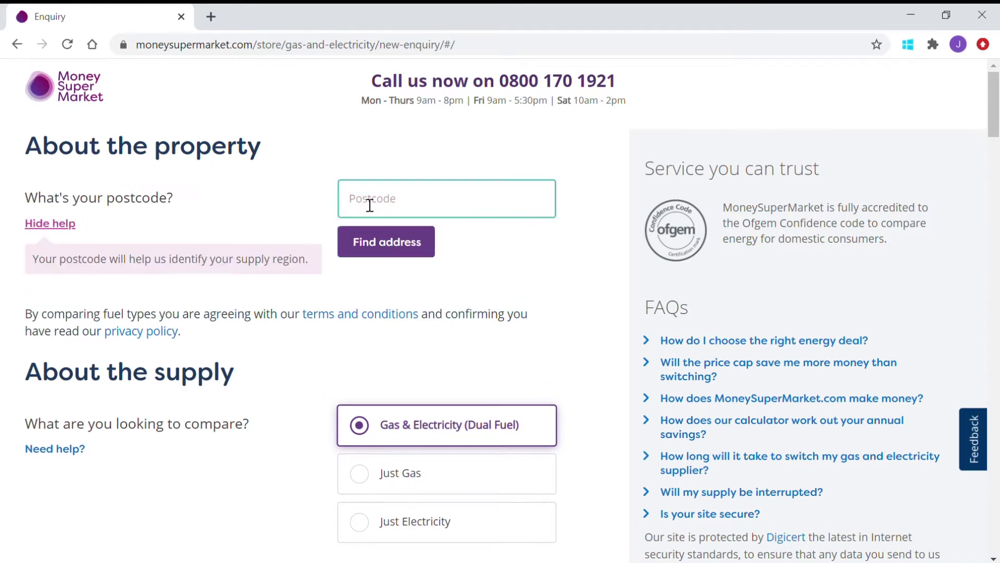
pyautogui.write('KA12 9HE')
pyautogui.click(394, 249)
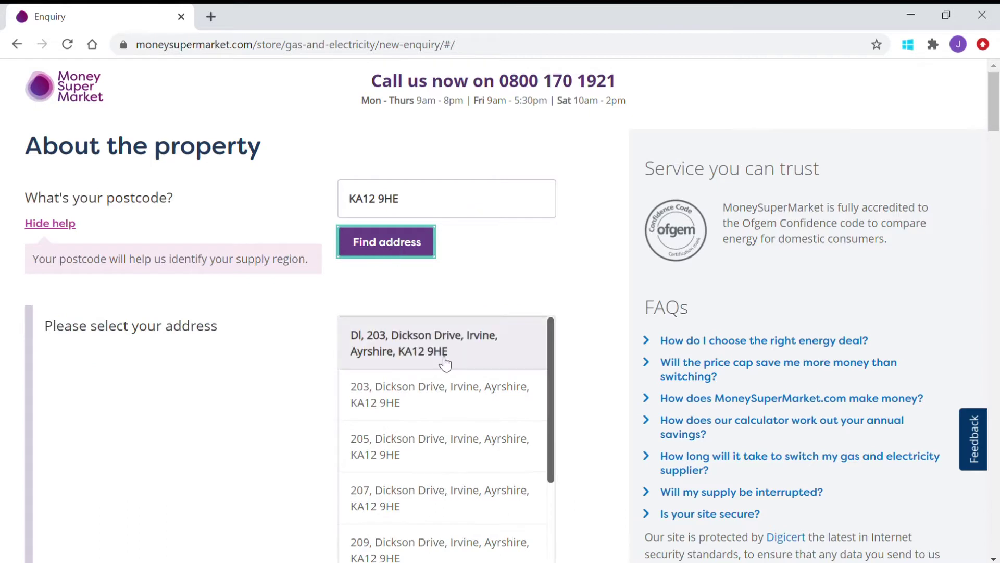
pyautogui.scroll(-1, 478, 367)
pyautogui.scroll(-3, 479, 367)
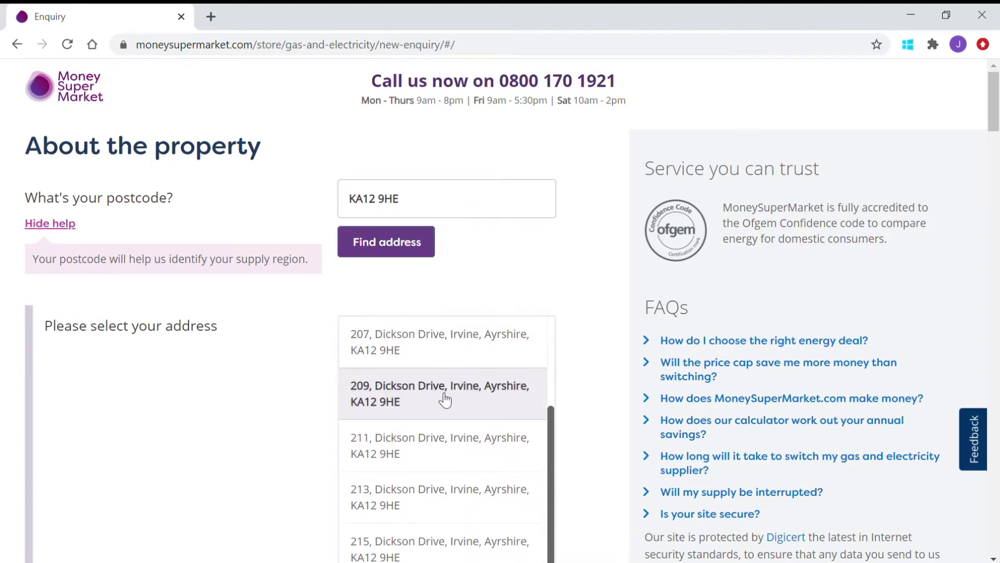
pyautogui.click(444, 400)
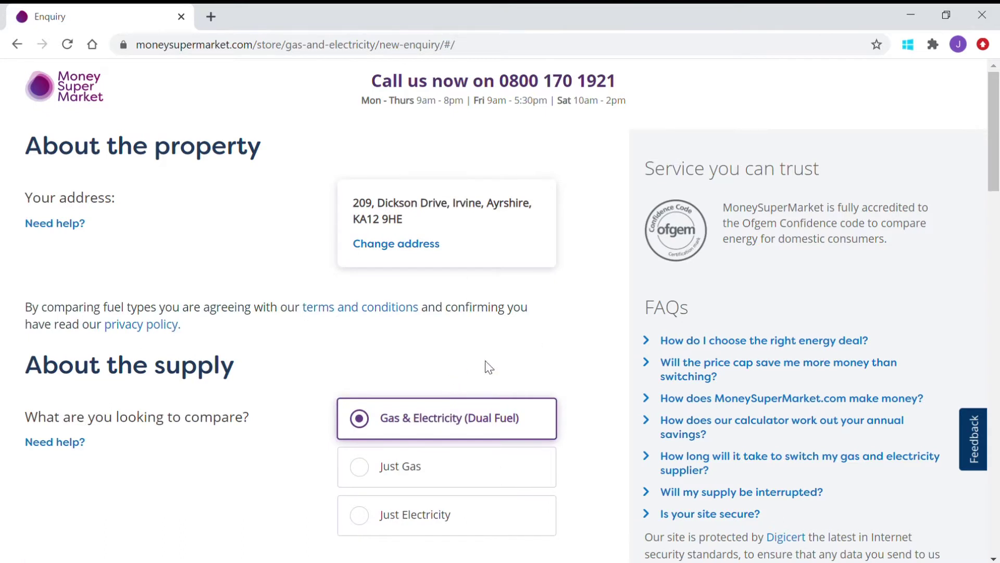
# Step: Mark the detected supplier as wrong and set British Gas as the current supplier
pyautogui.scroll(-1, 306, 391)
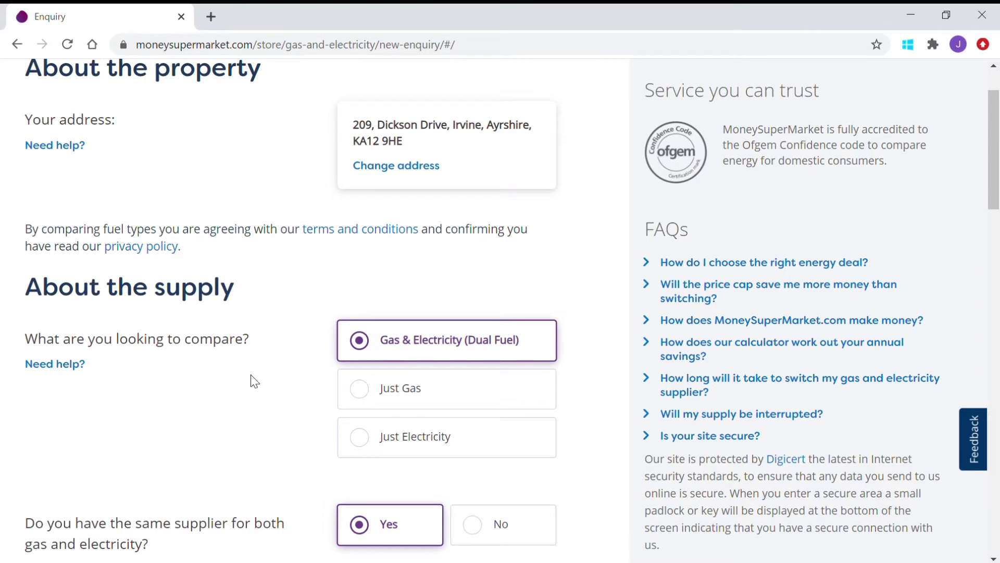
pyautogui.scroll(-1, 254, 381)
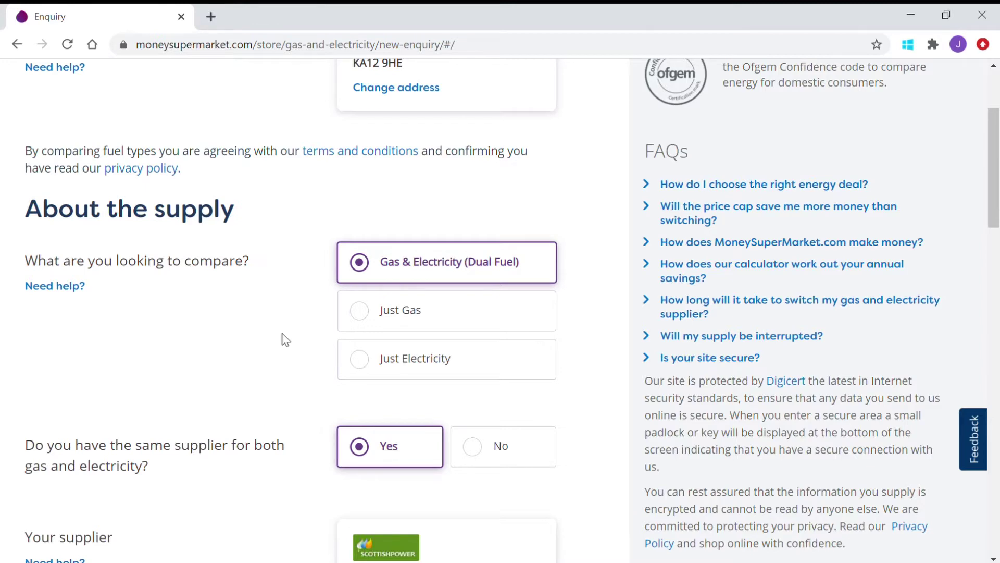
pyautogui.scroll(-2, 285, 340)
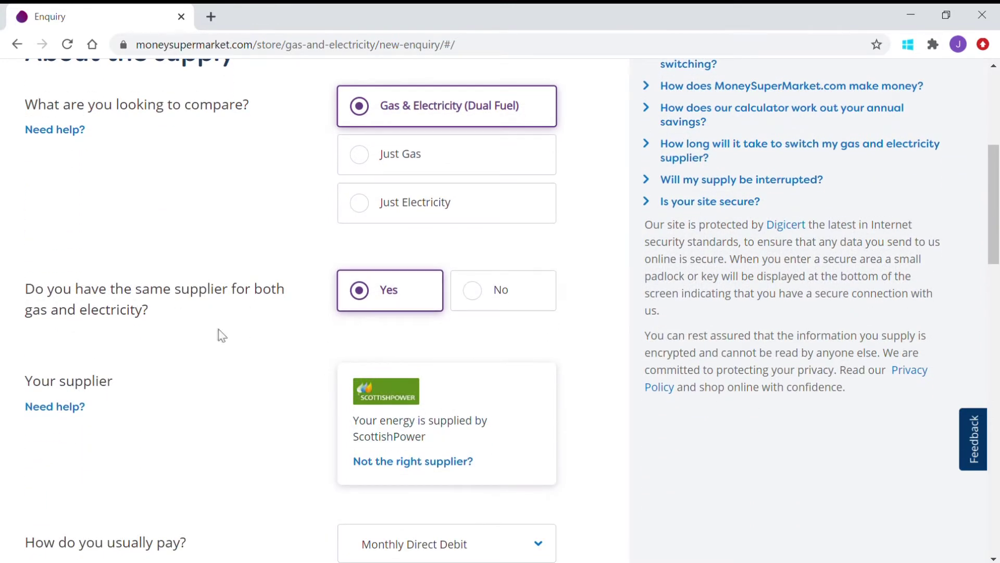
pyautogui.scroll(-3, 218, 334)
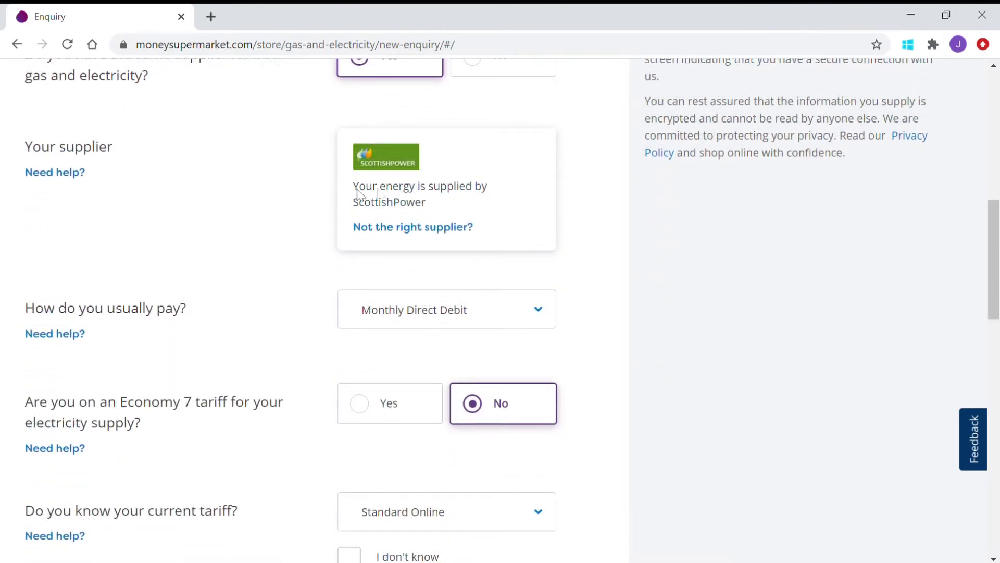
pyautogui.click(388, 228)
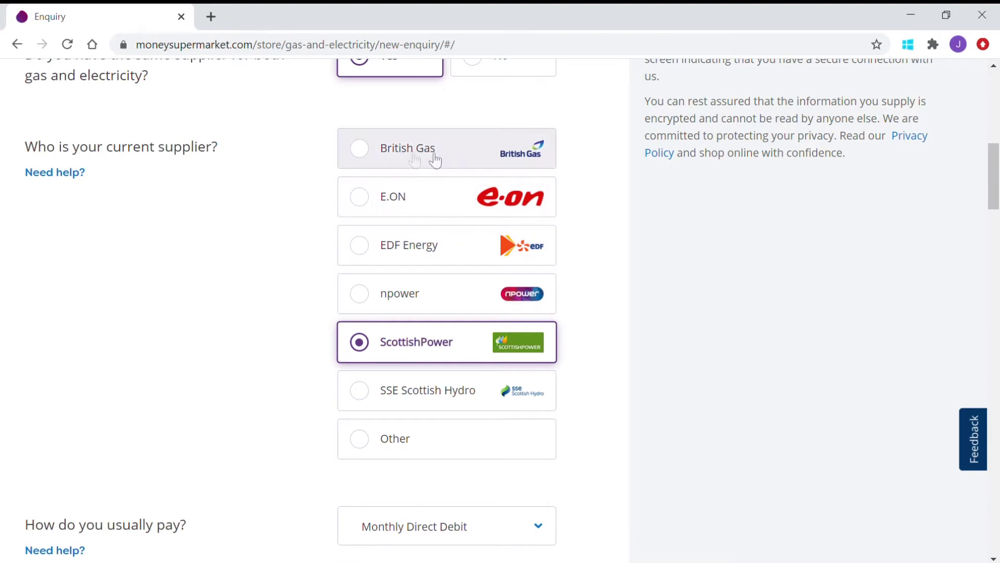
pyautogui.click(393, 158)
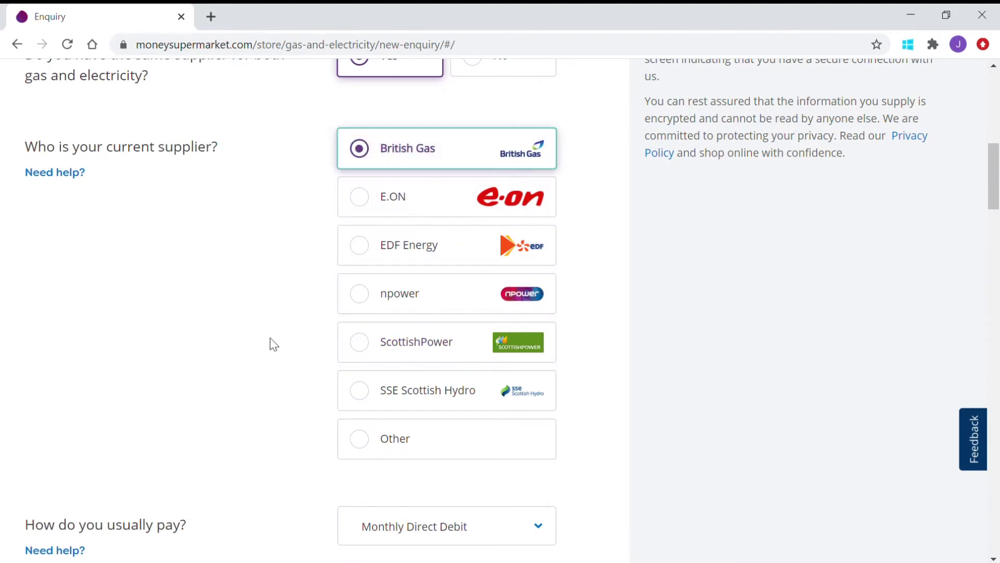
# Step: Check the usual payment method and keep it as Monthly Direct Debit
pyautogui.scroll(-3, 270, 338)
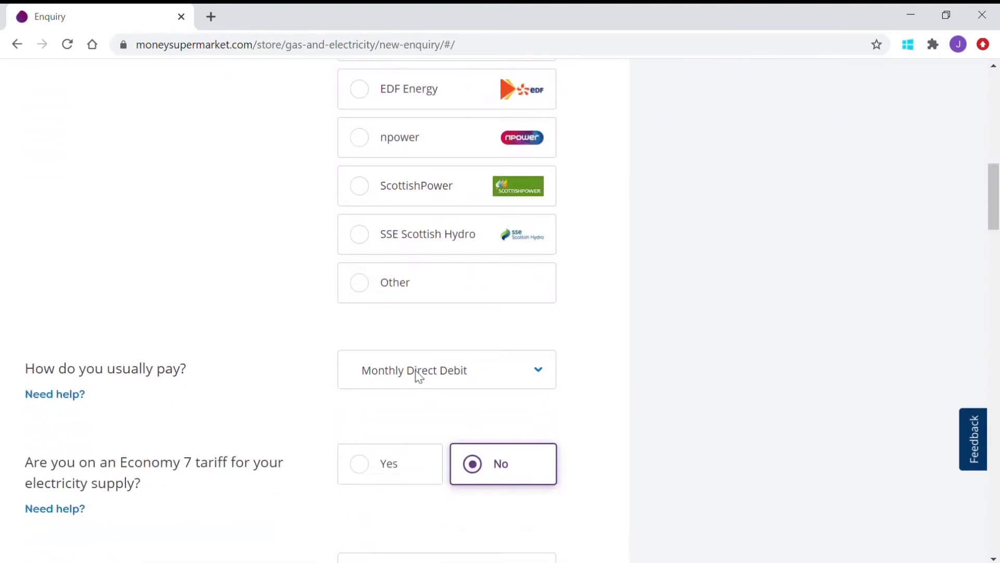
pyautogui.click(520, 374)
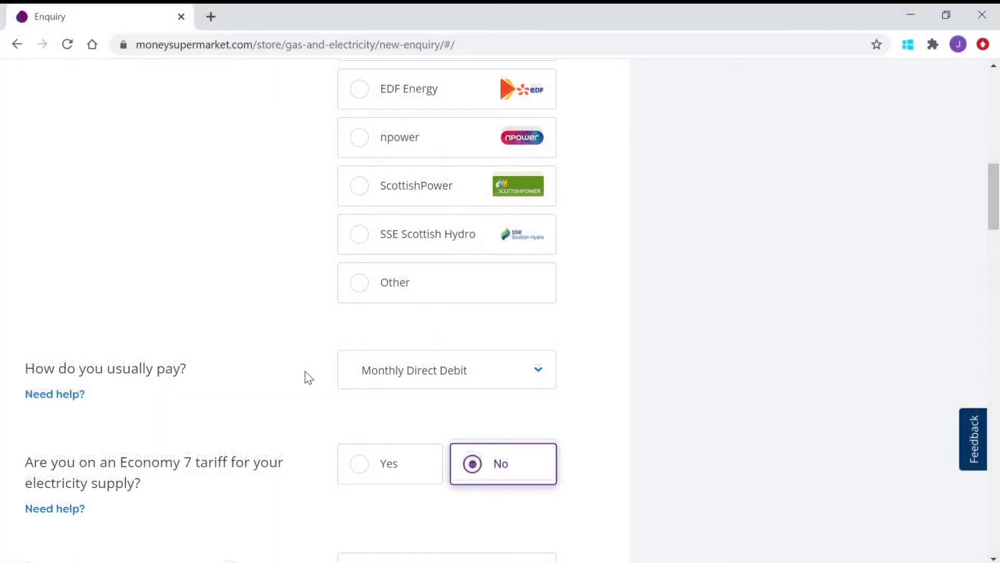
pyautogui.scroll(-2, 307, 378)
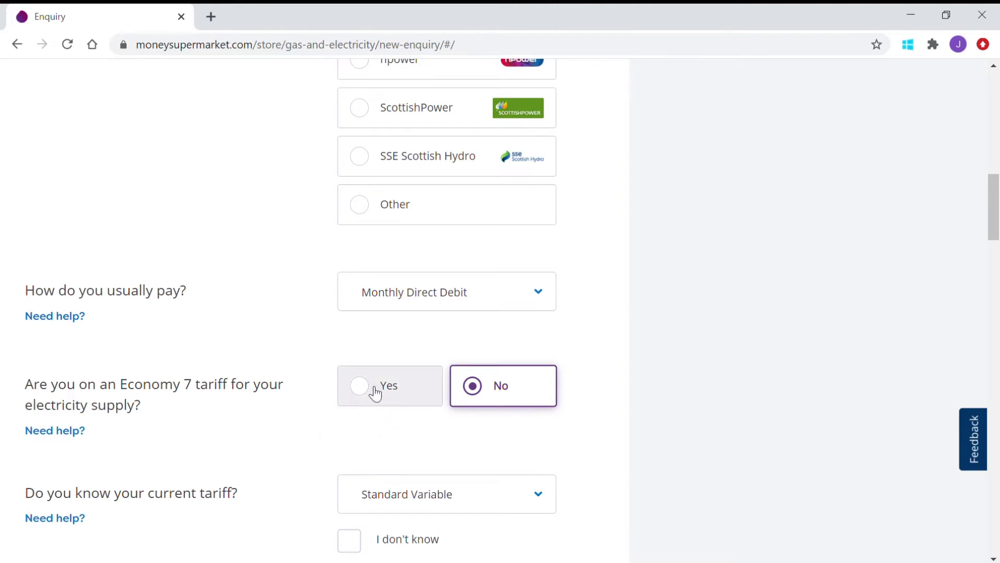
pyautogui.scroll(-3, 276, 415)
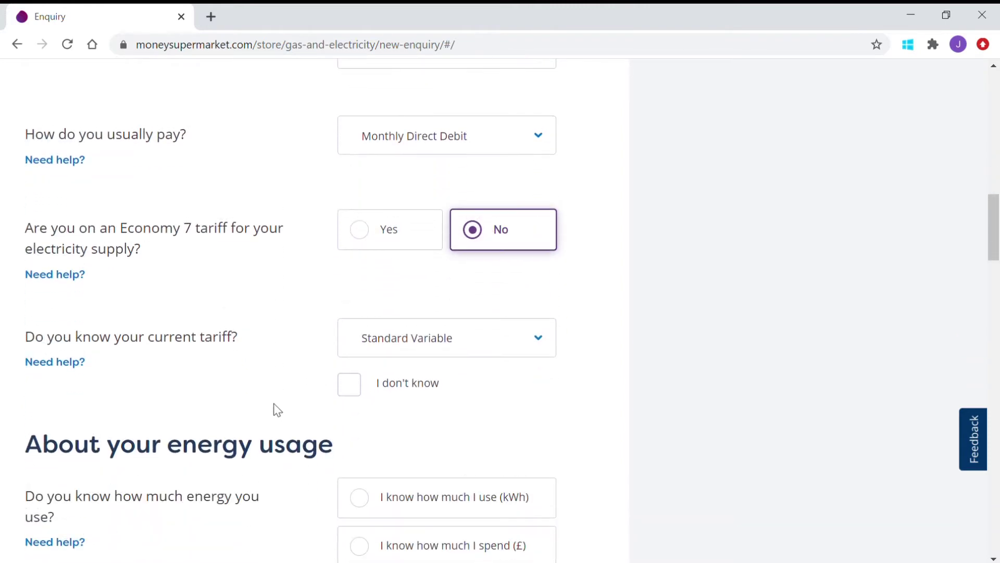
# Step: Choose HomeEnergy Fix Green Nov 2020 as the current tariff from the tariff dropdown
pyautogui.click(433, 344)
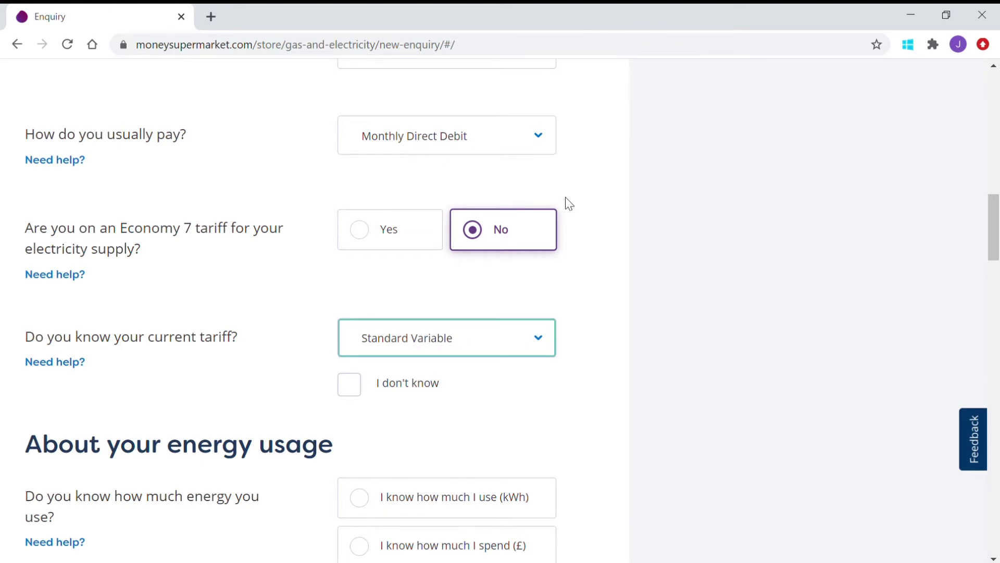
pyautogui.press('Down')
pyautogui.scroll(-1, 151, 290)
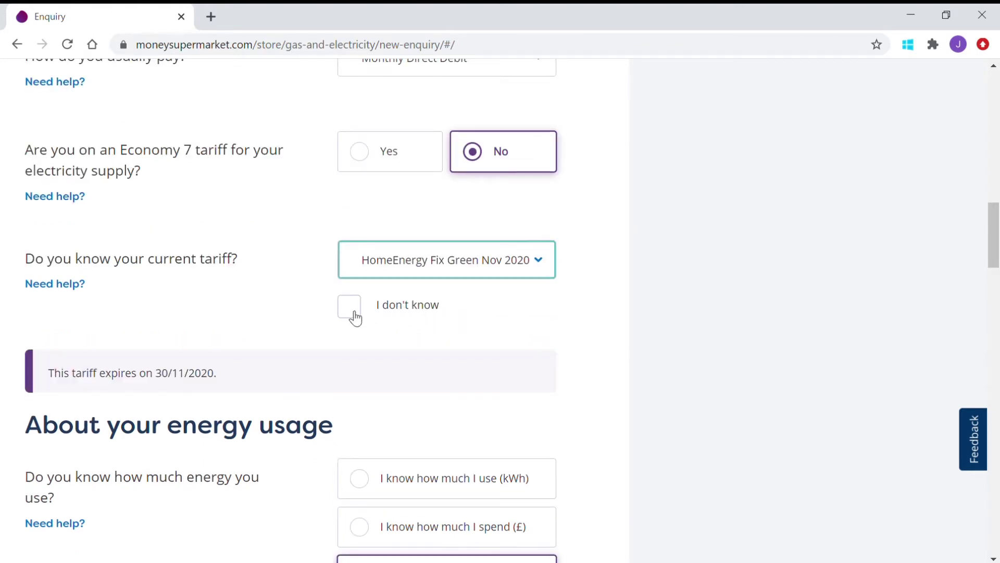
pyautogui.scroll(-3, 255, 336)
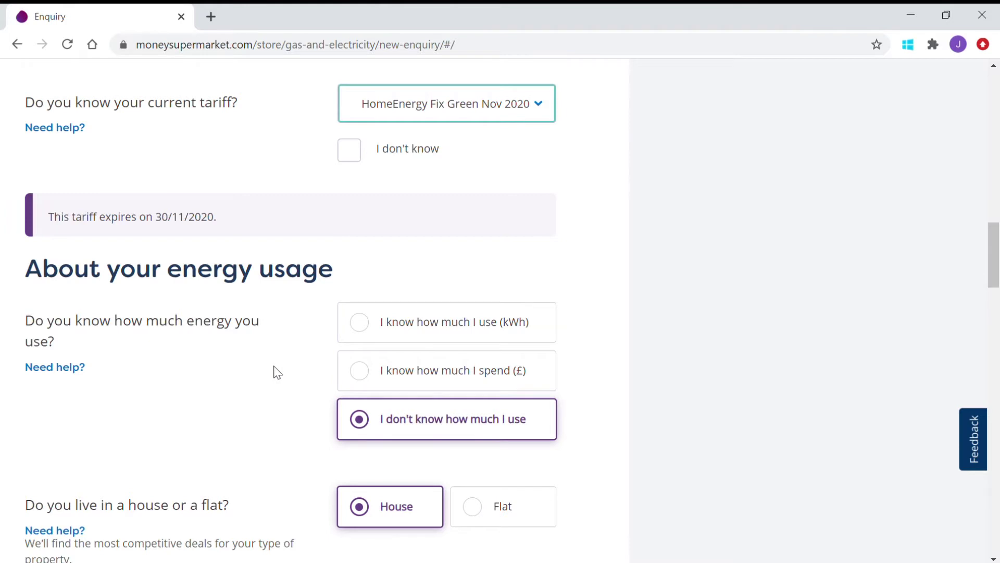
pyautogui.scroll(-3, 278, 372)
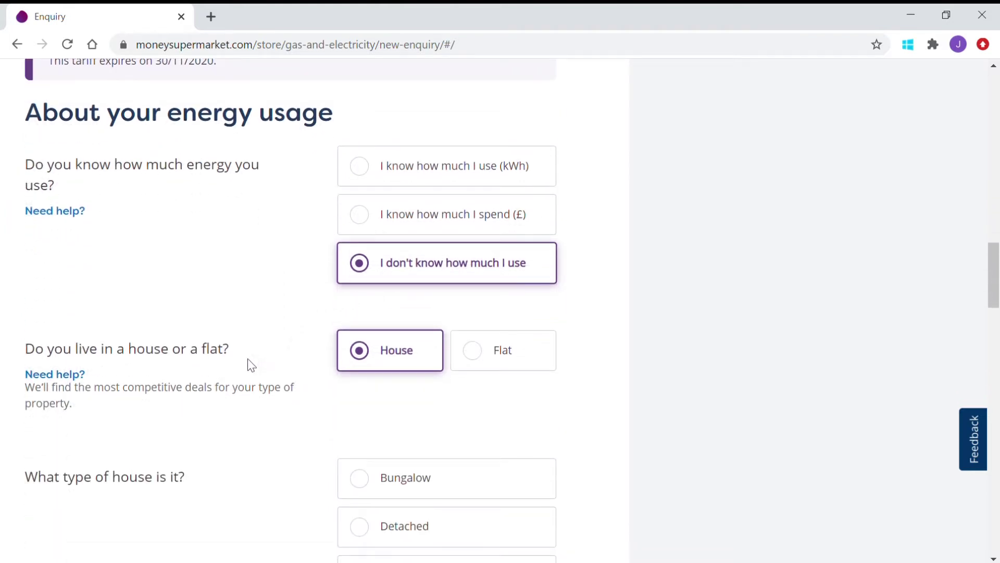
# Step: Describe the property as a top-floor flat built between 1945 and 1975
pyautogui.click(486, 357)
pyautogui.scroll(-5, 281, 401)
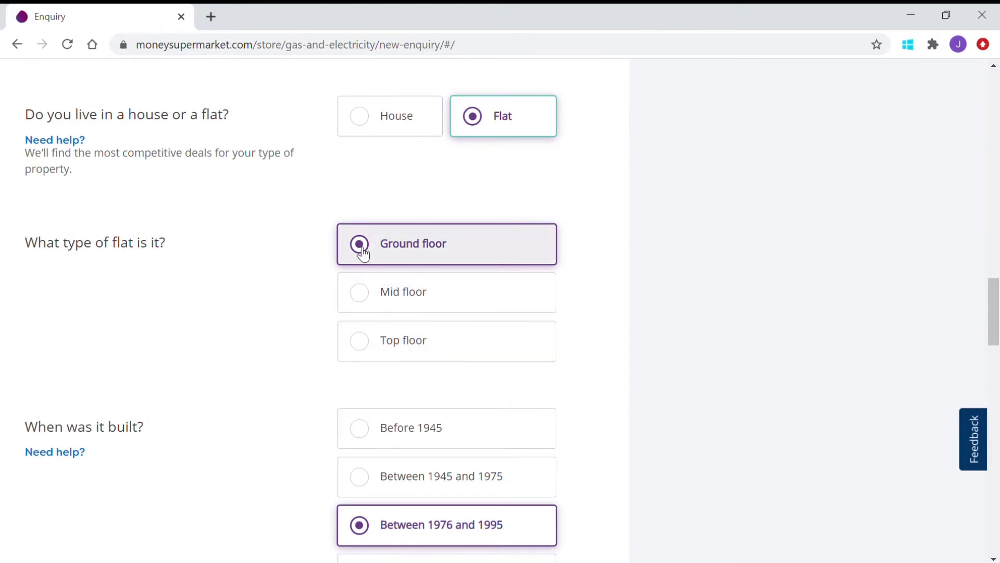
pyautogui.click(371, 346)
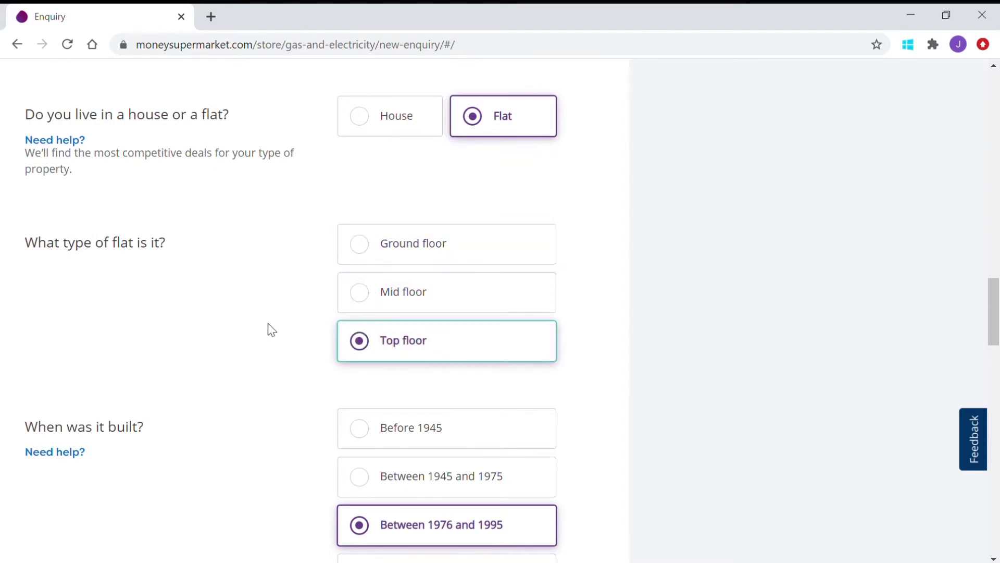
pyautogui.scroll(-3, 267, 328)
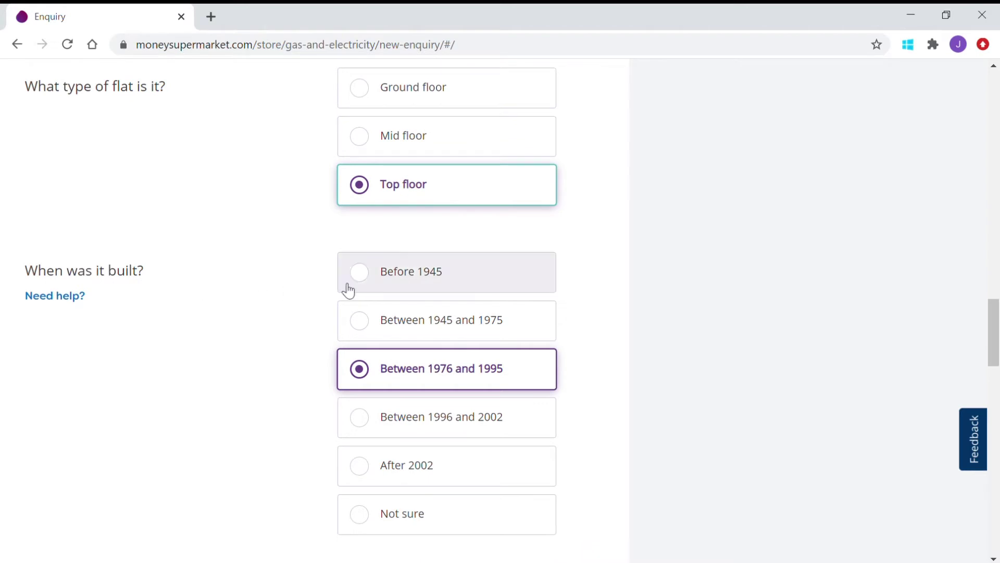
pyautogui.click(367, 327)
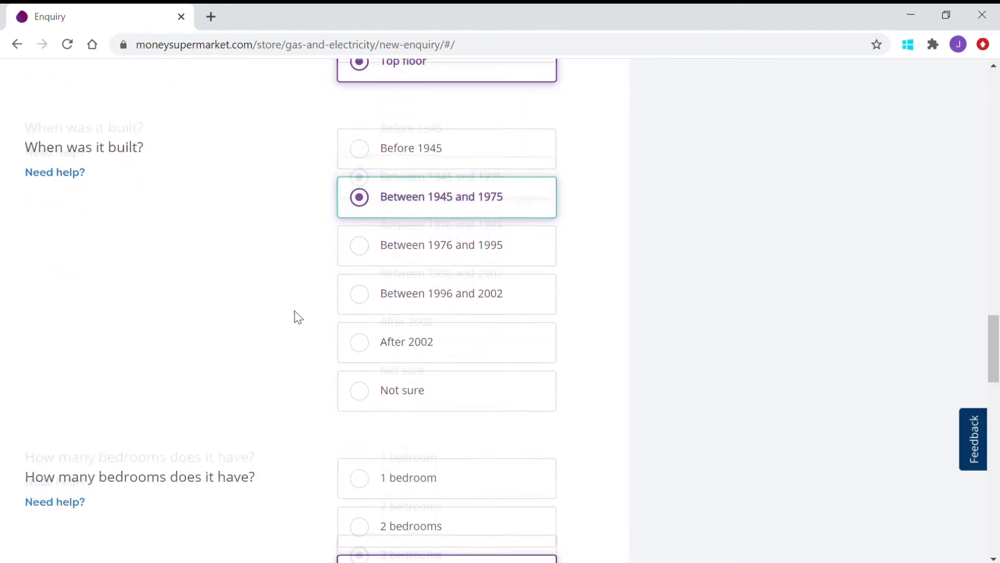
pyautogui.scroll(-1, 293, 315)
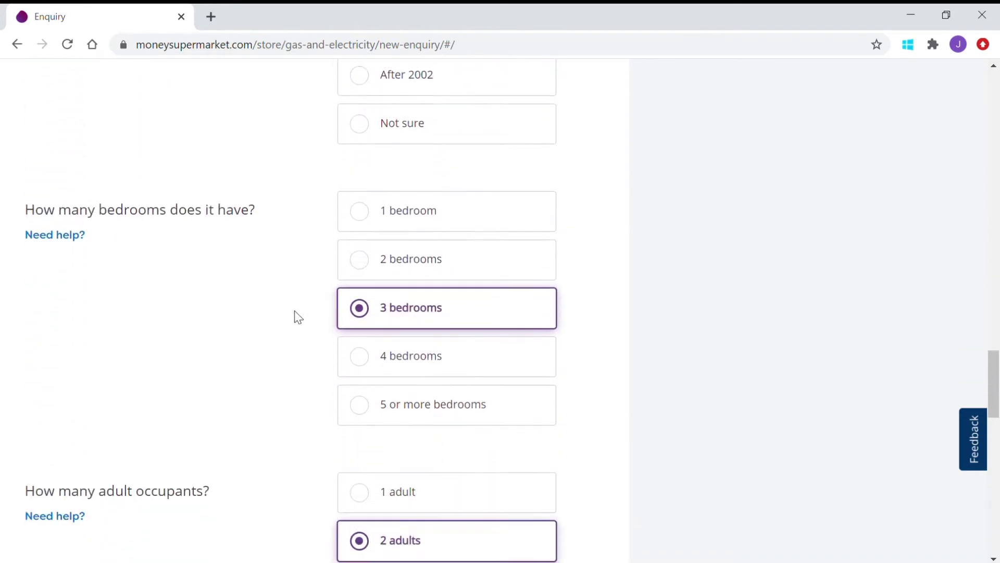
# Step: Set the property to 2 bedrooms with energy used daytime and evening
pyautogui.click(365, 263)
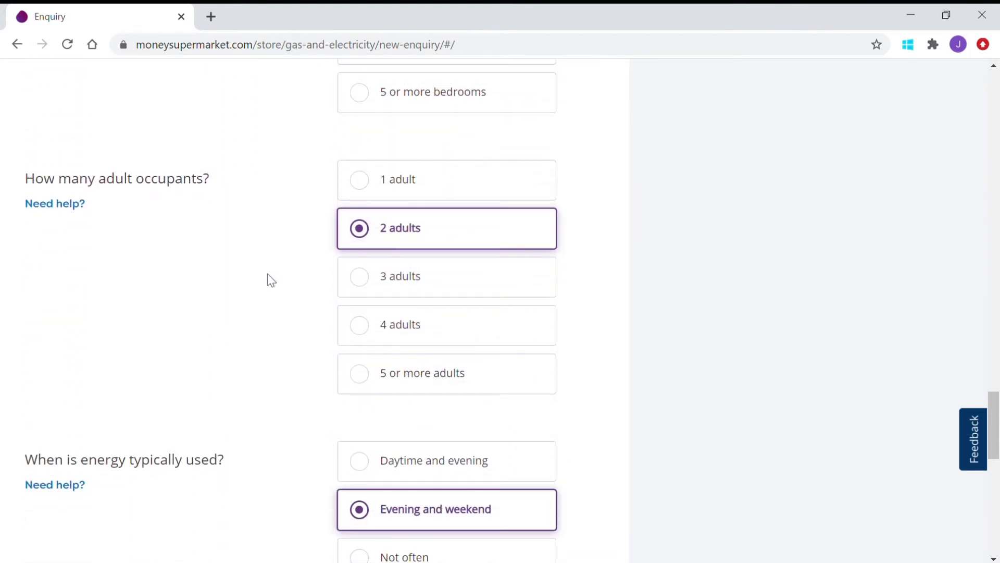
pyautogui.scroll(-4, 250, 319)
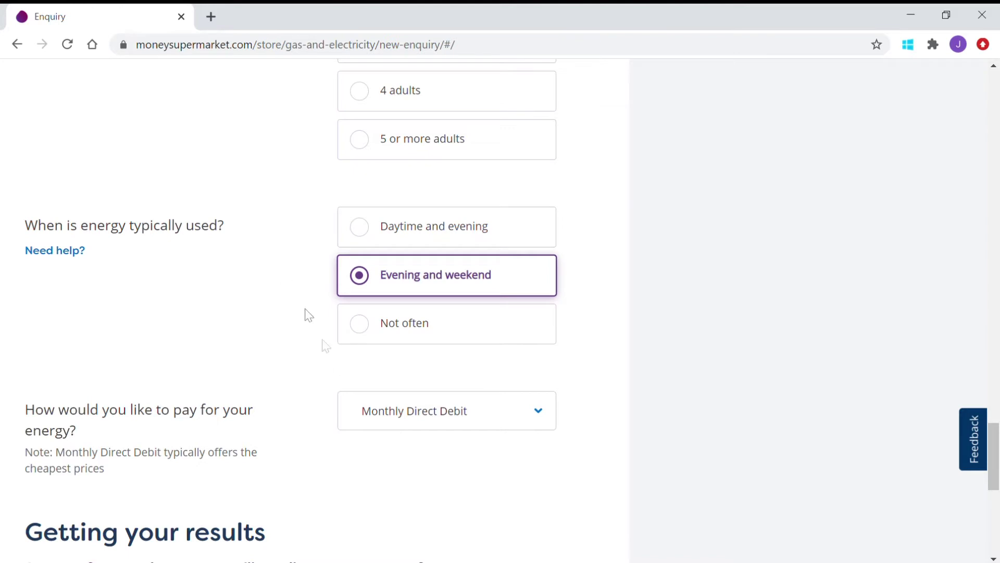
pyautogui.click(364, 236)
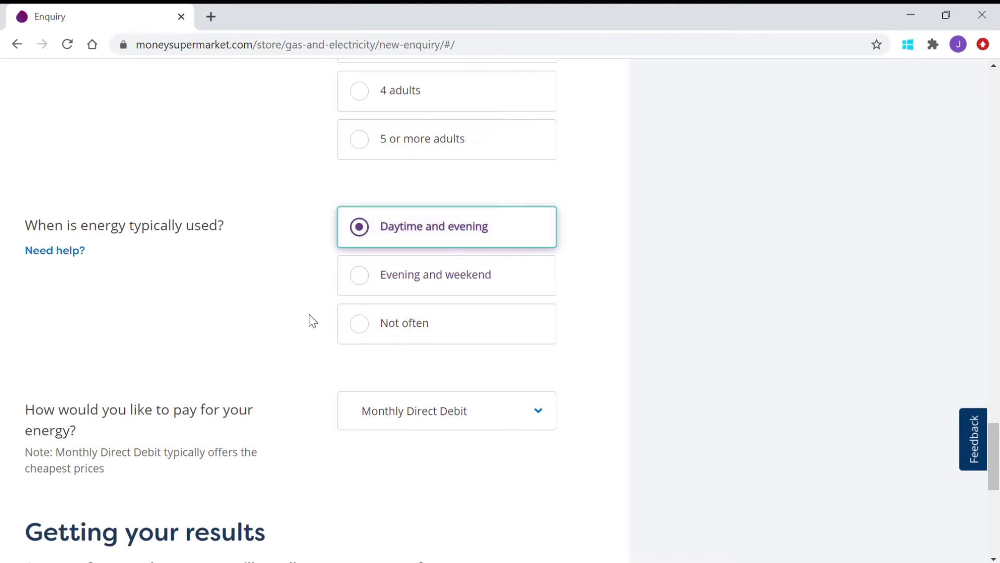
pyautogui.scroll(-3, 313, 321)
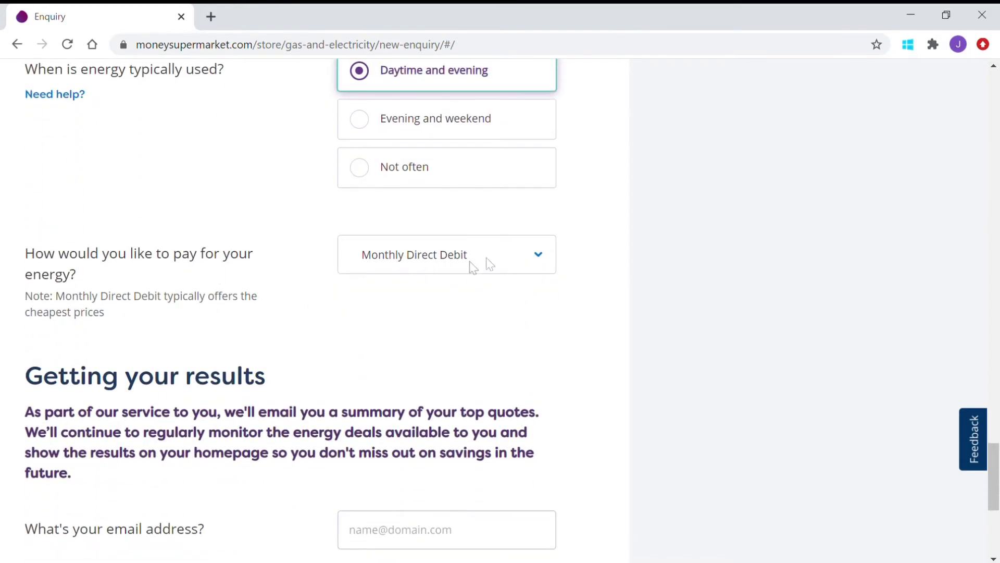
# Step: Leave the payment method as Monthly Direct Debit
pyautogui.click(540, 257)
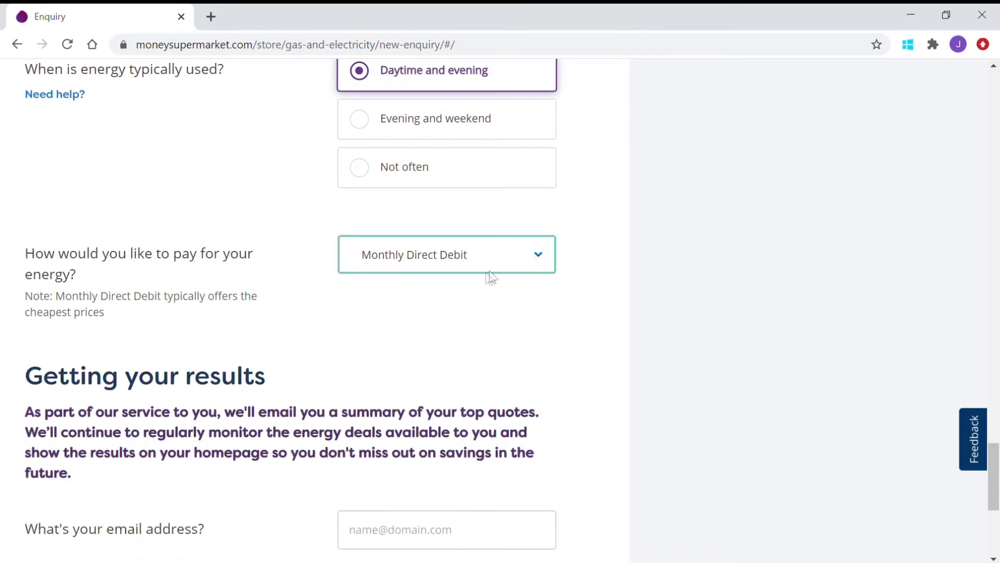
pyautogui.click(303, 271)
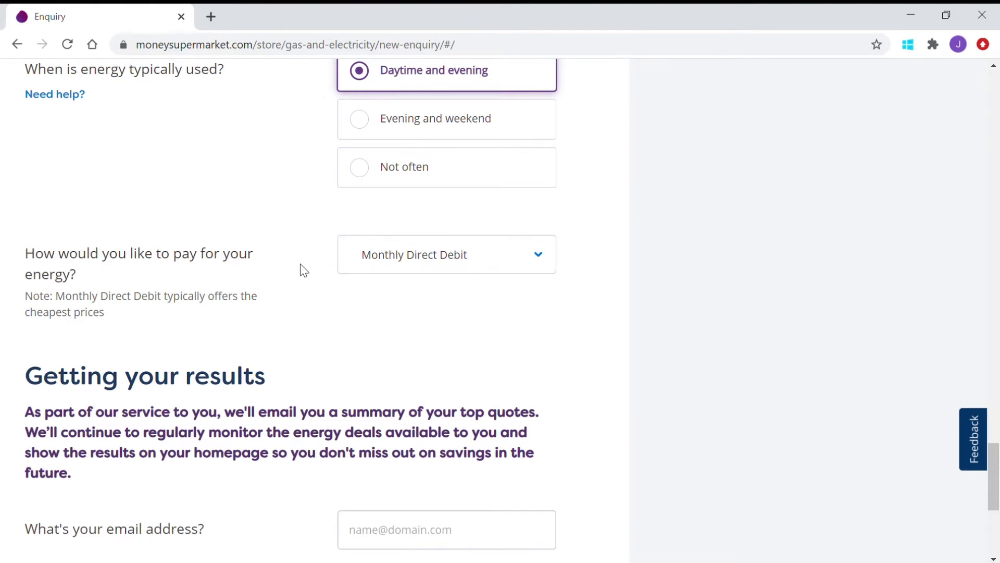
pyautogui.scroll(-1, 320, 314)
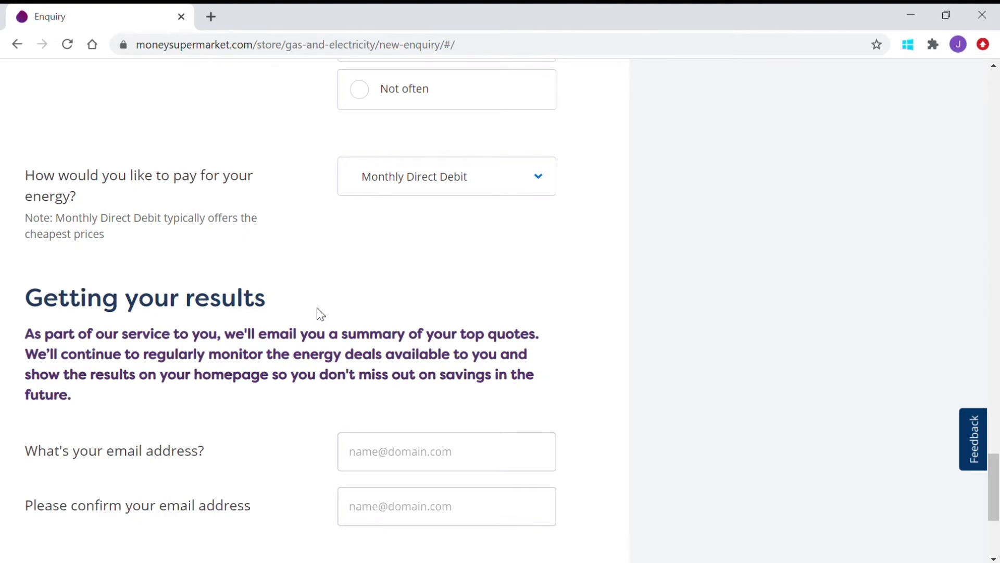
pyautogui.scroll(-2, 320, 311)
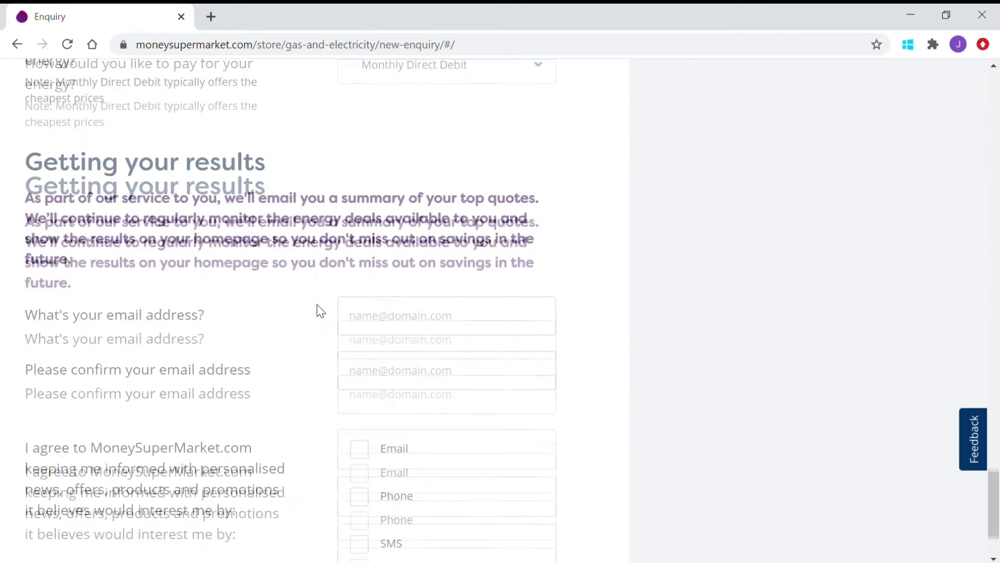
# Step: Enter the email address using the autofill suggestion and repeat it in the confirmation field
pyautogui.click(385, 307)
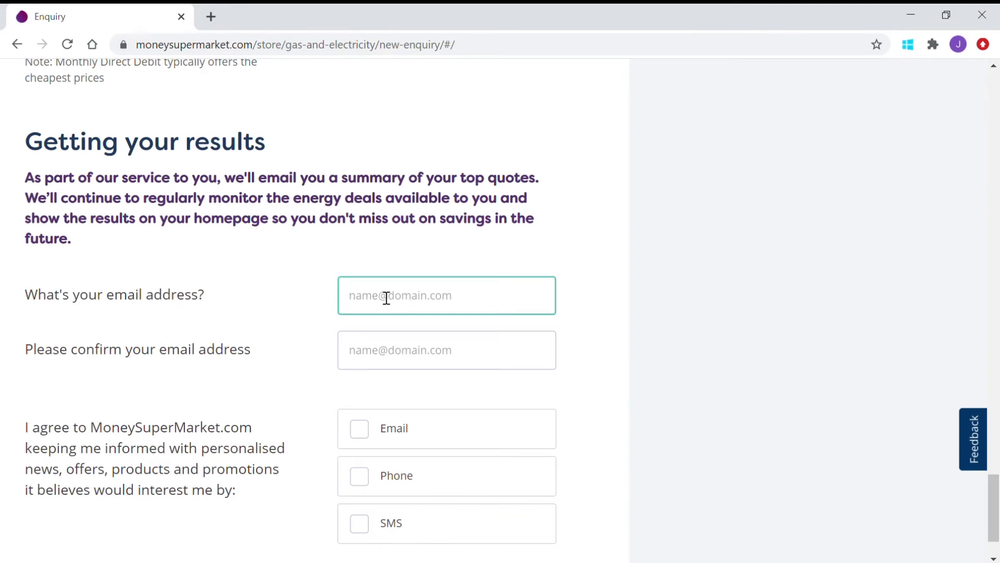
pyautogui.write('jimb')
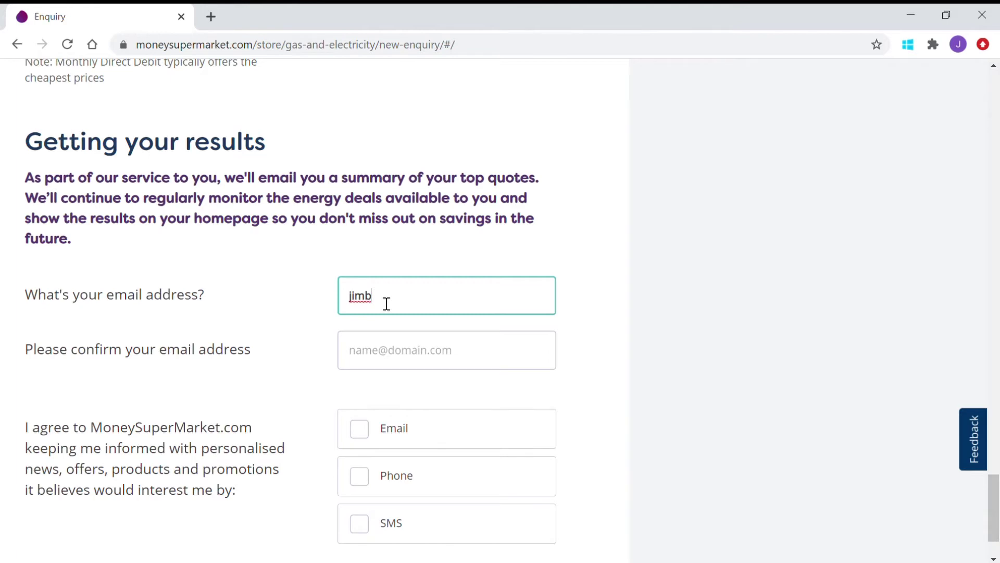
pyautogui.press('Down')
pyautogui.press('Return')
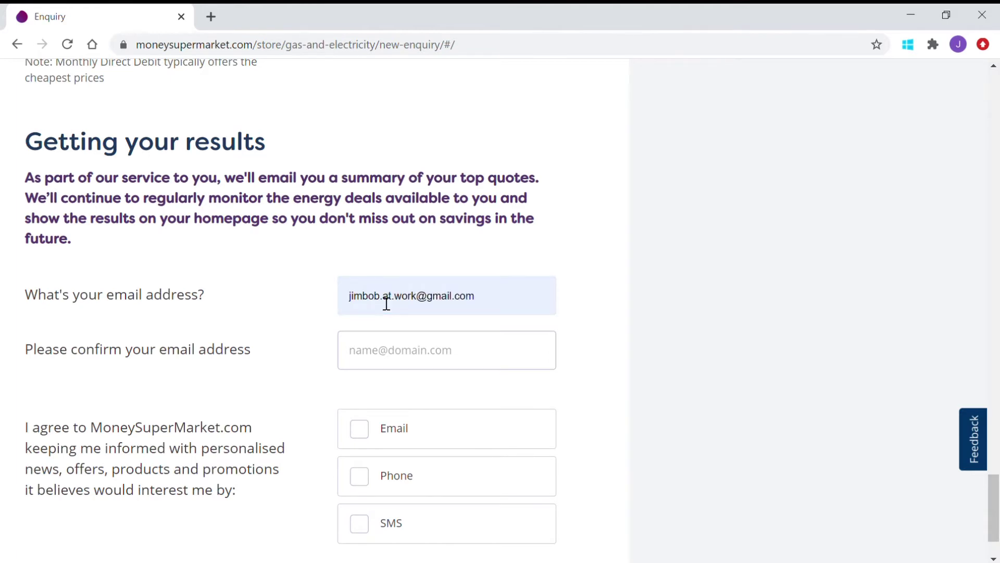
pyautogui.press('Tab')
pyautogui.press('Tab')
pyautogui.press('space')
pyautogui.hotkey('shift', 'Tab')
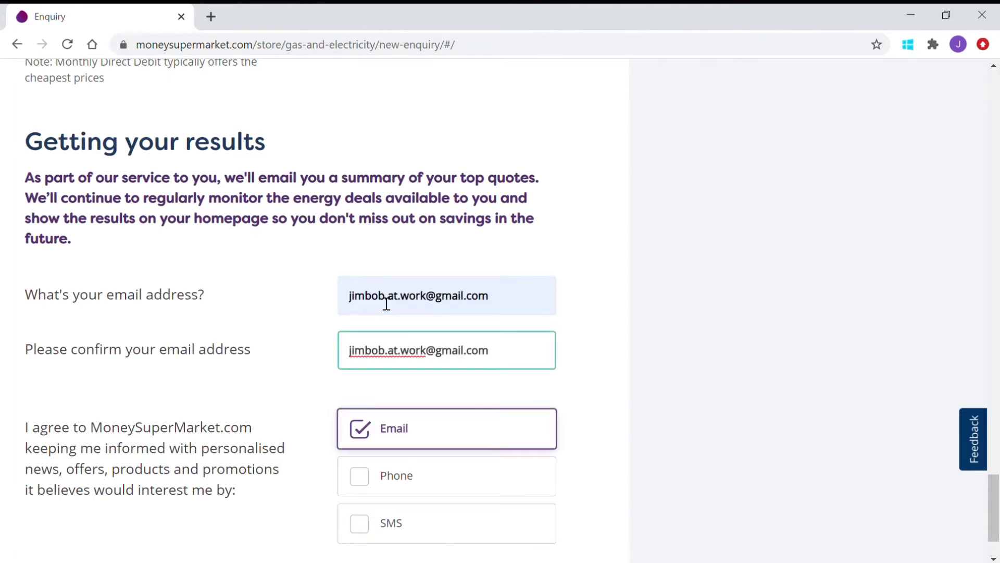
# Step: Tick the Email consent box to receive updates by email
pyautogui.click(365, 432)
pyautogui.click(368, 434)
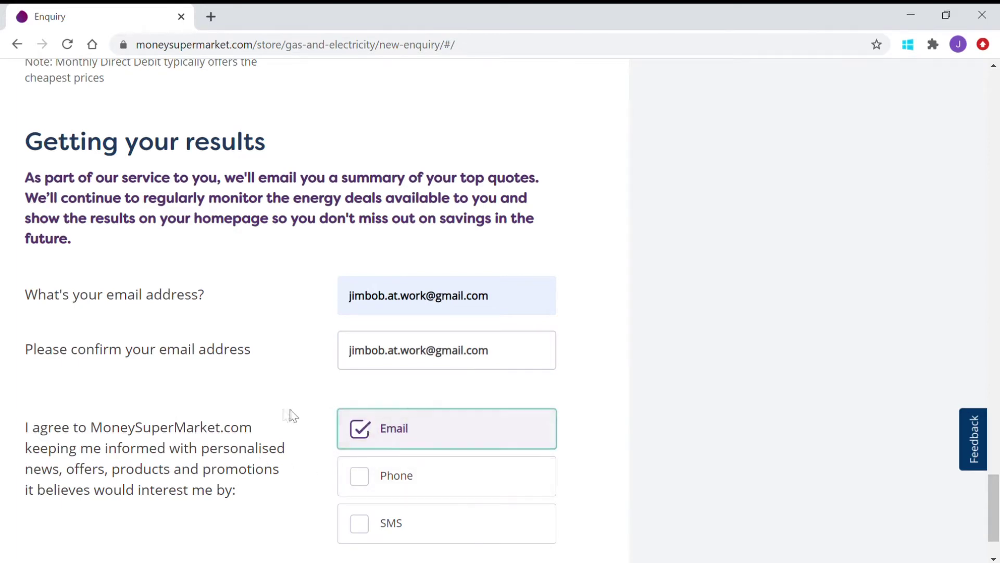
pyautogui.scroll(-2, 273, 413)
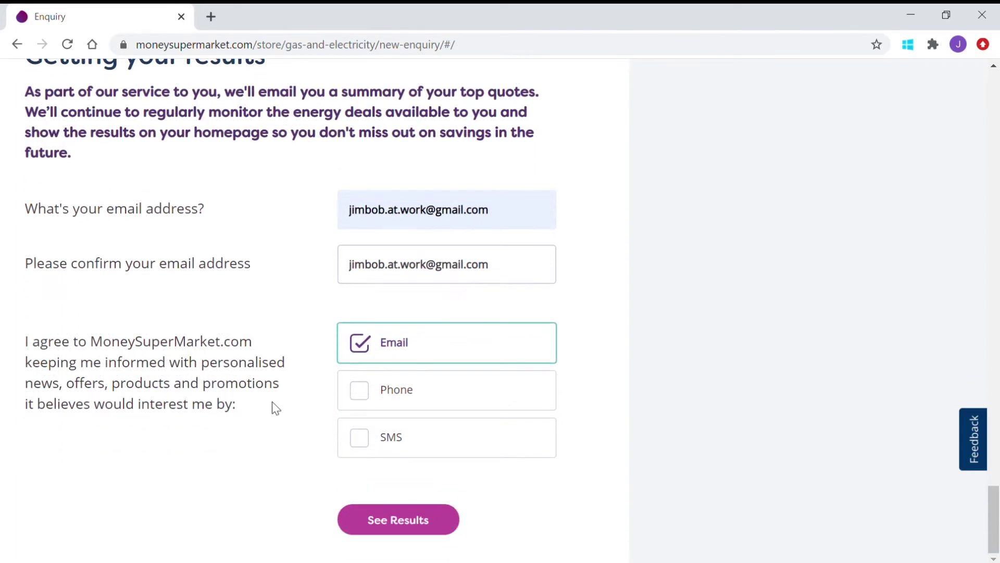
# Step: Submit with See Results and review the deals, led by E.ON Fix Online Exclusive V52 at £539
pyautogui.click(407, 522)
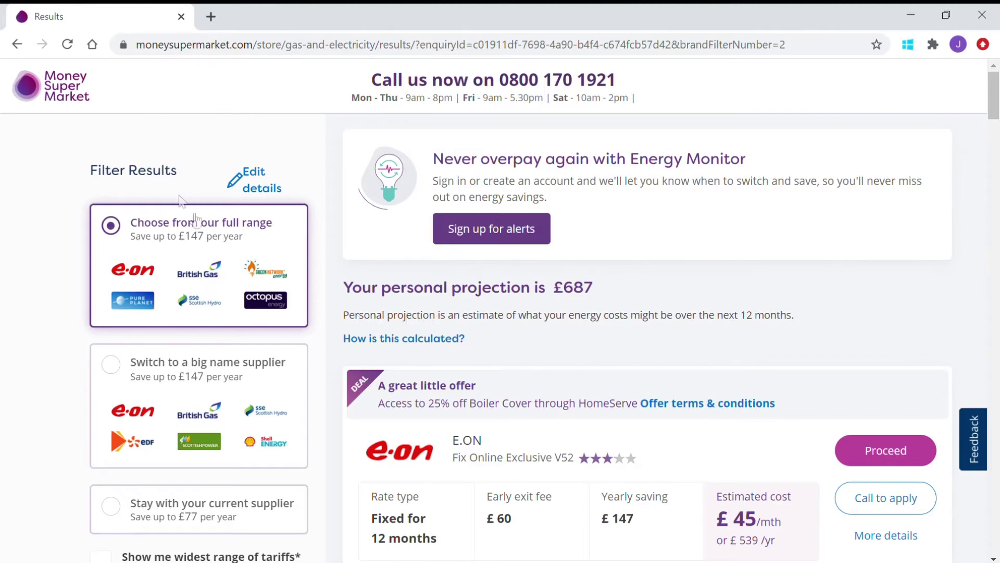
pyautogui.scroll(-3, 201, 347)
pyautogui.scroll(3, 201, 350)
pyautogui.scroll(-3, 644, 323)
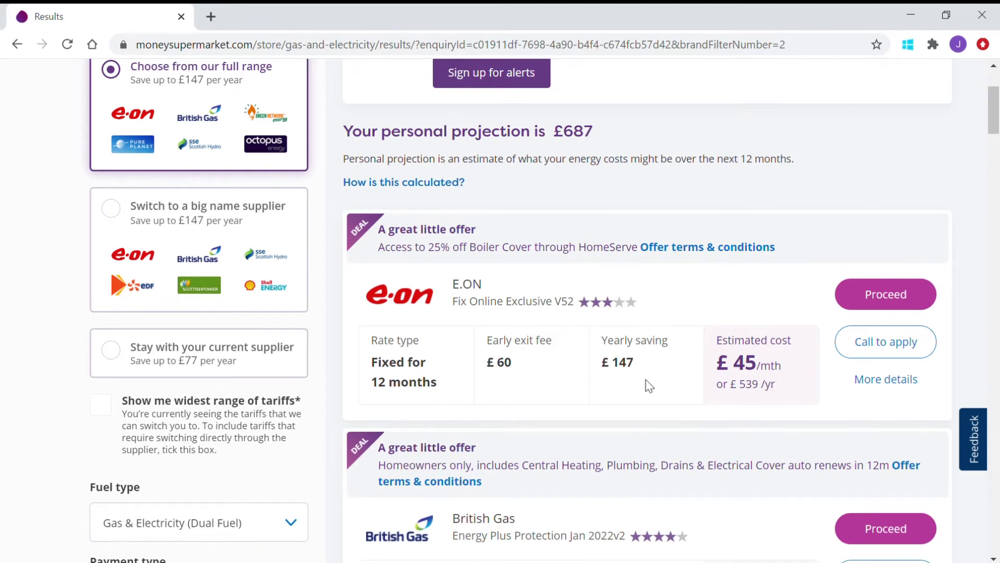
pyautogui.scroll(-2, 649, 386)
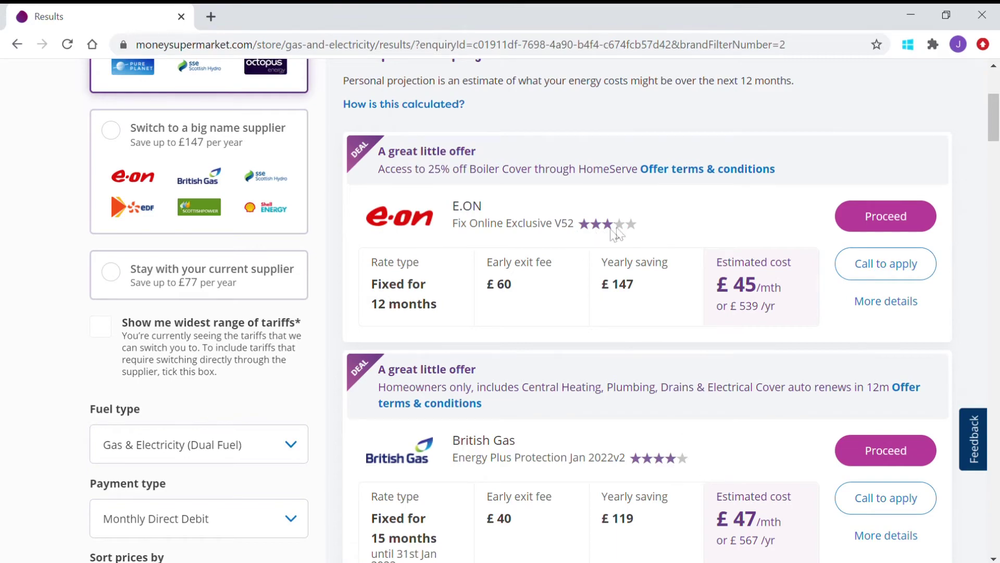
pyautogui.scroll(-1, 666, 250)
pyautogui.scroll(4, 672, 286)
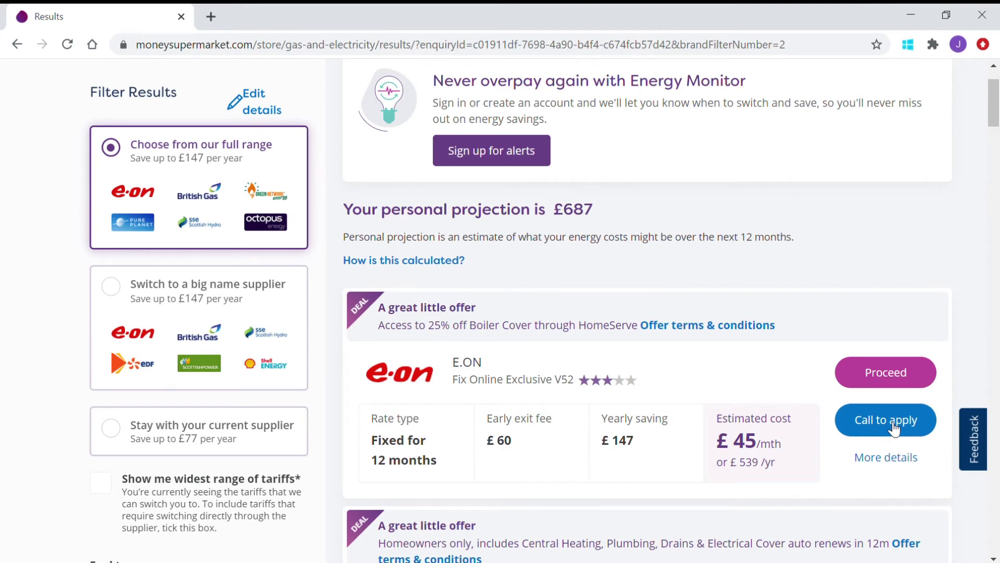
# Step: Open the E.ON Fix Online Exclusive v52 details via Call to apply: £147 saving, £30 exit fee
pyautogui.click(894, 428)
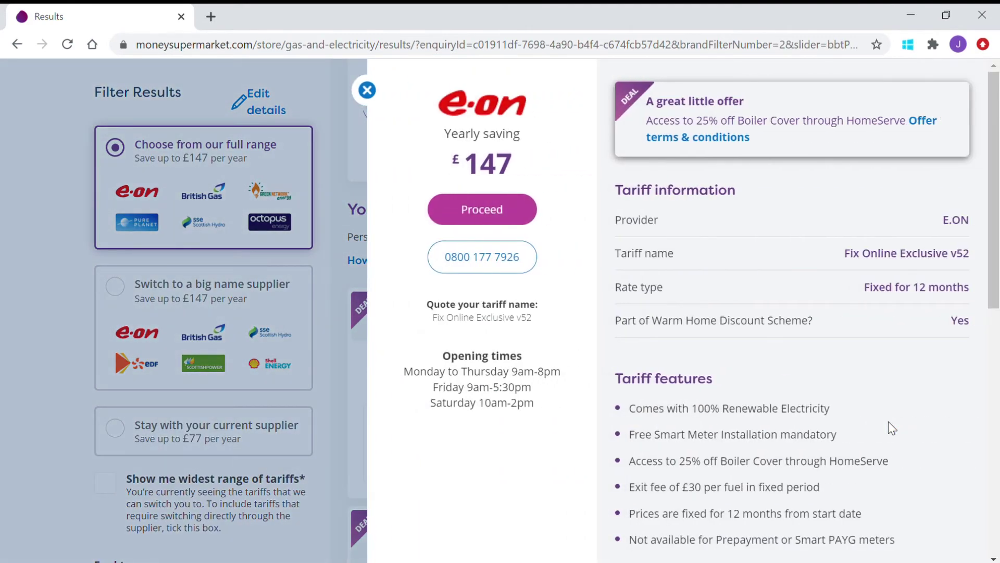
pyautogui.click(498, 266)
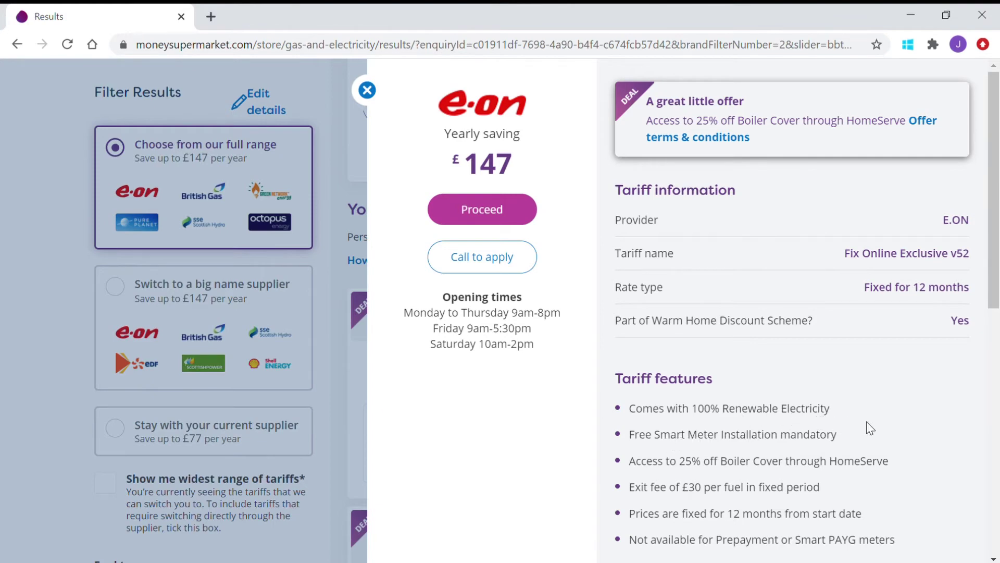
pyautogui.scroll(-1, 867, 416)
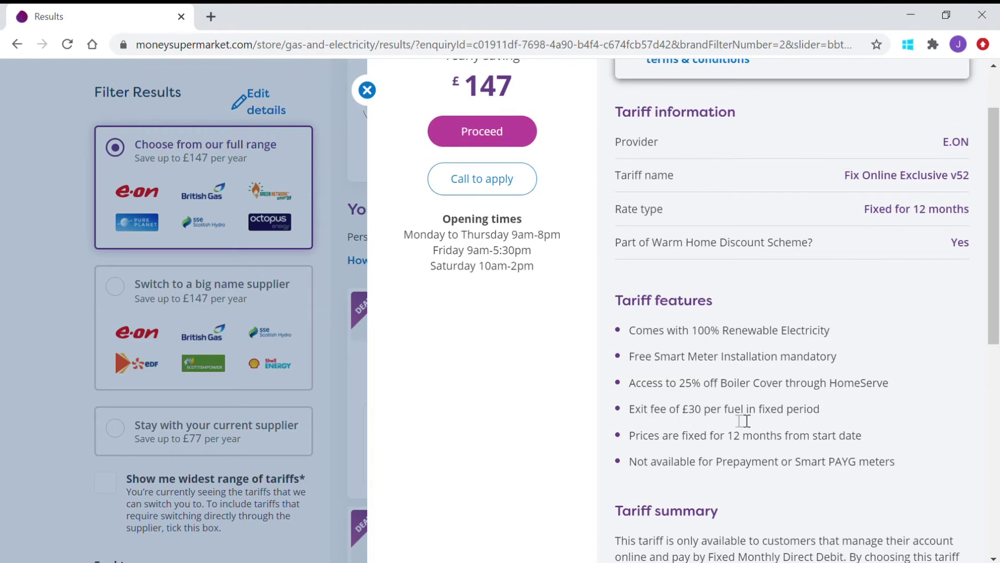
pyautogui.scroll(1, 811, 423)
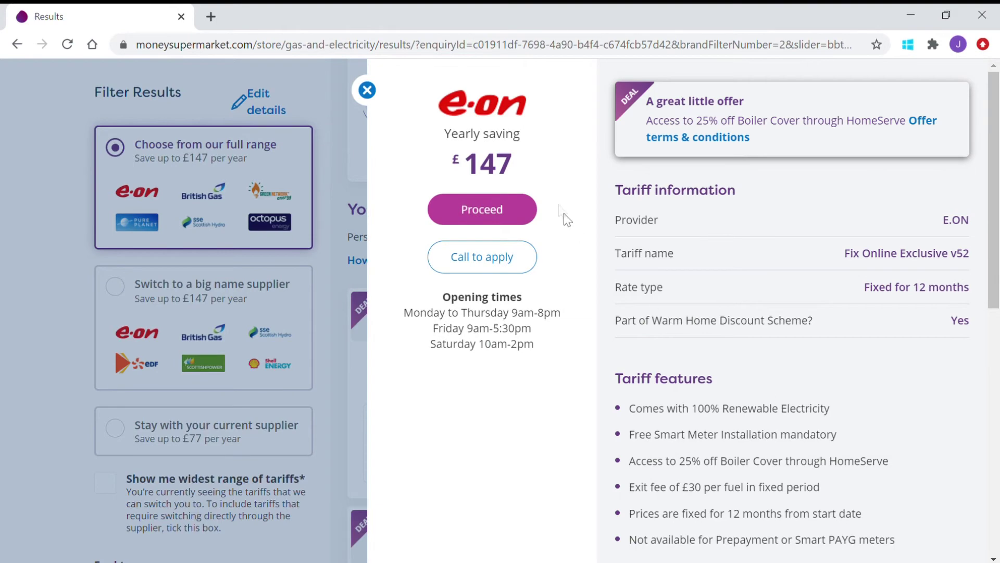
# Step: Proceed to the E.ON switch application showing a £168 saving and £69 monthly Direct Debit
pyautogui.click(482, 211)
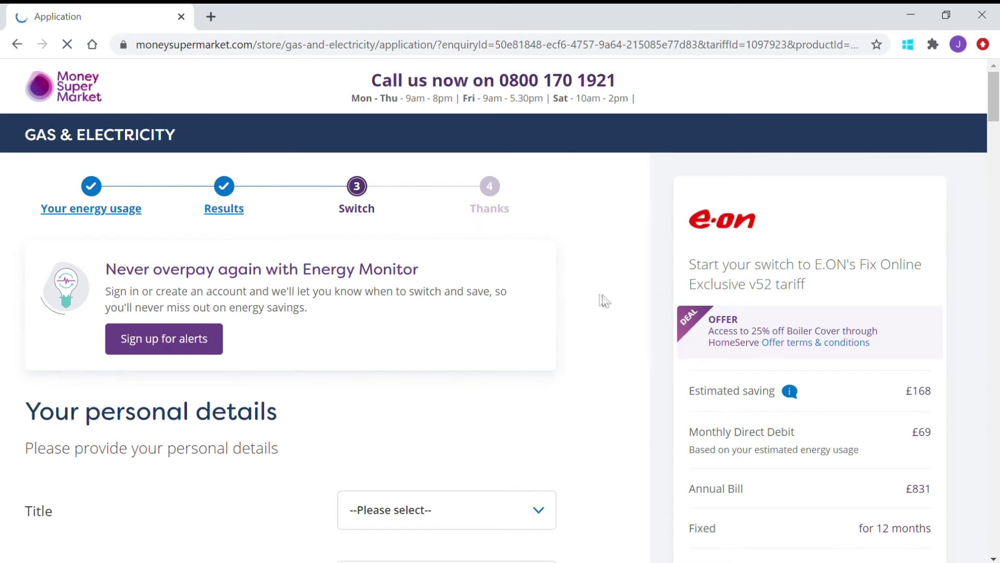
pyautogui.scroll(-1, 605, 300)
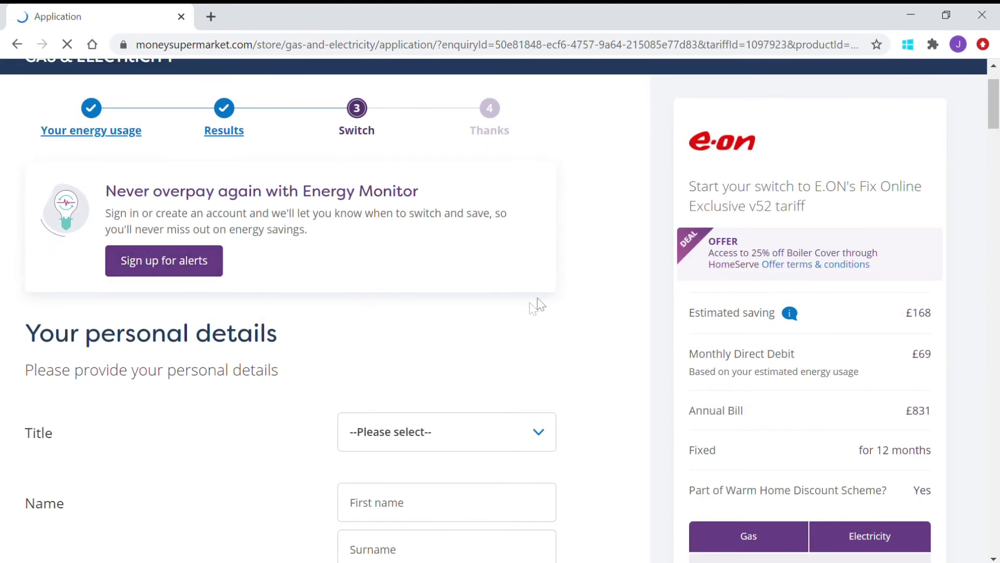
pyautogui.scroll(-2, 593, 267)
pyautogui.scroll(-3, 597, 271)
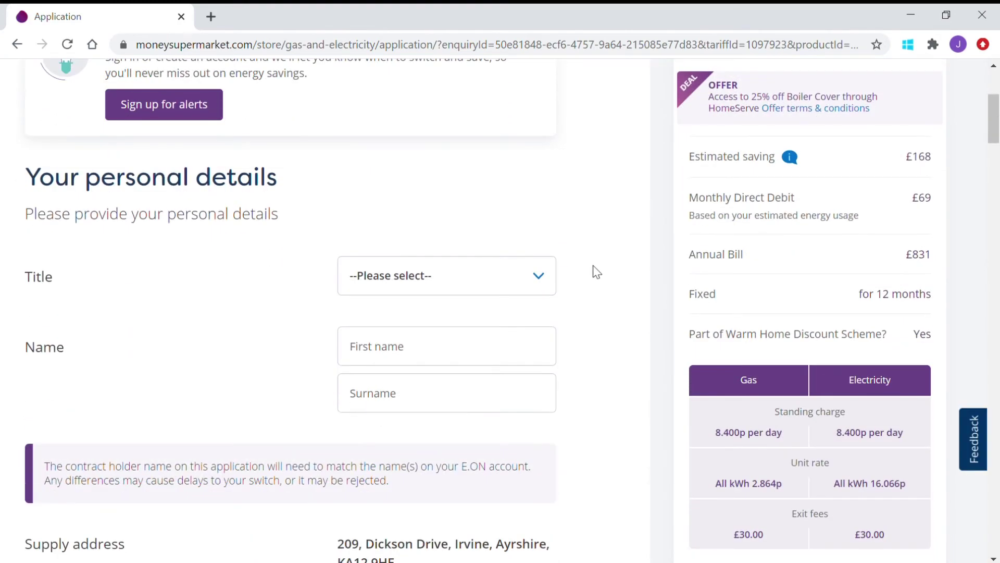
# Step: Look over the Title and Employment status dropdowns in Your personal details, leaving them unanswered
pyautogui.click(544, 206)
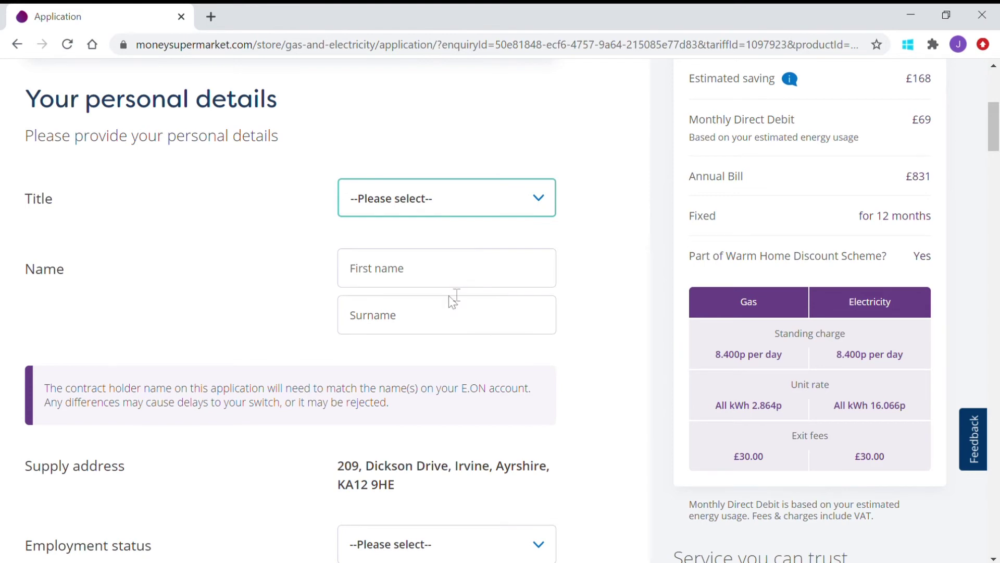
pyautogui.scroll(-3, 632, 292)
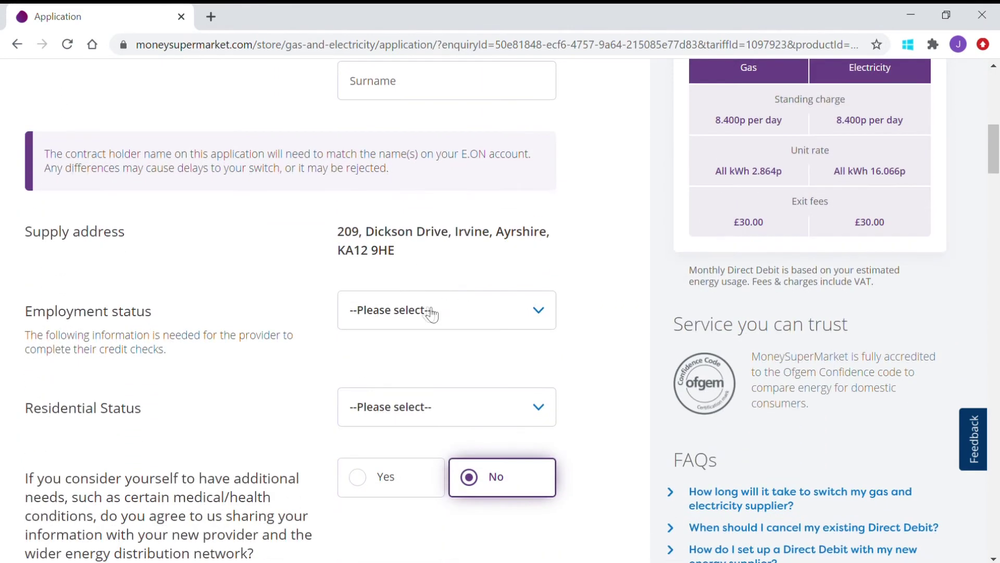
pyautogui.click(440, 312)
pyautogui.click(277, 349)
pyautogui.scroll(-3, 608, 362)
pyautogui.scroll(-5, 608, 361)
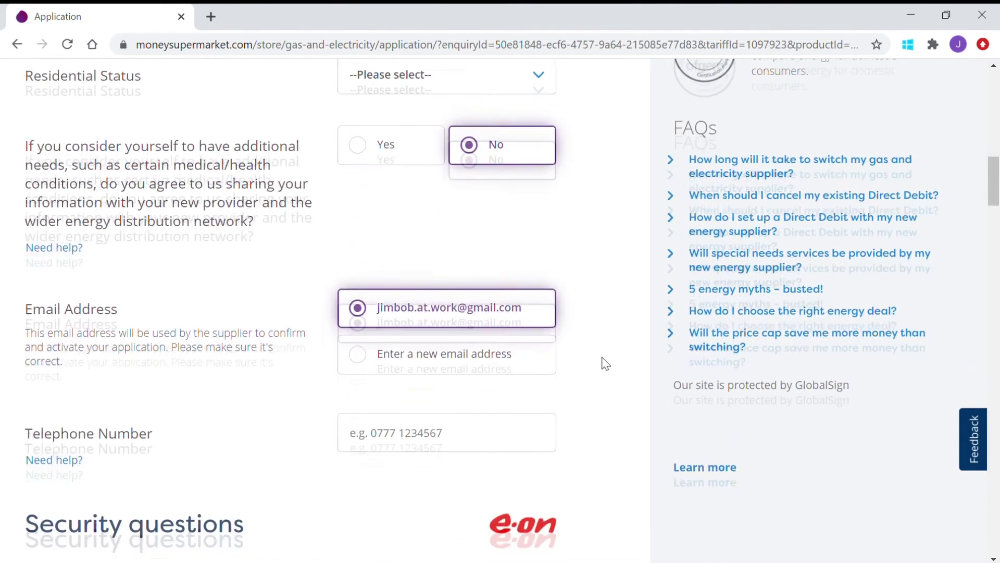
pyautogui.scroll(-3, 604, 364)
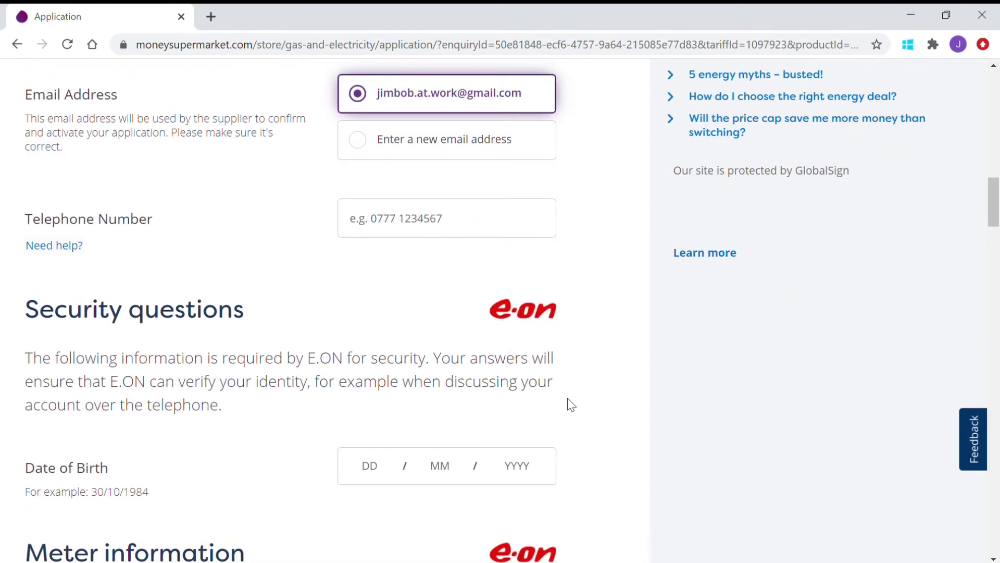
pyautogui.scroll(-6, 570, 404)
pyautogui.scroll(-5, 577, 398)
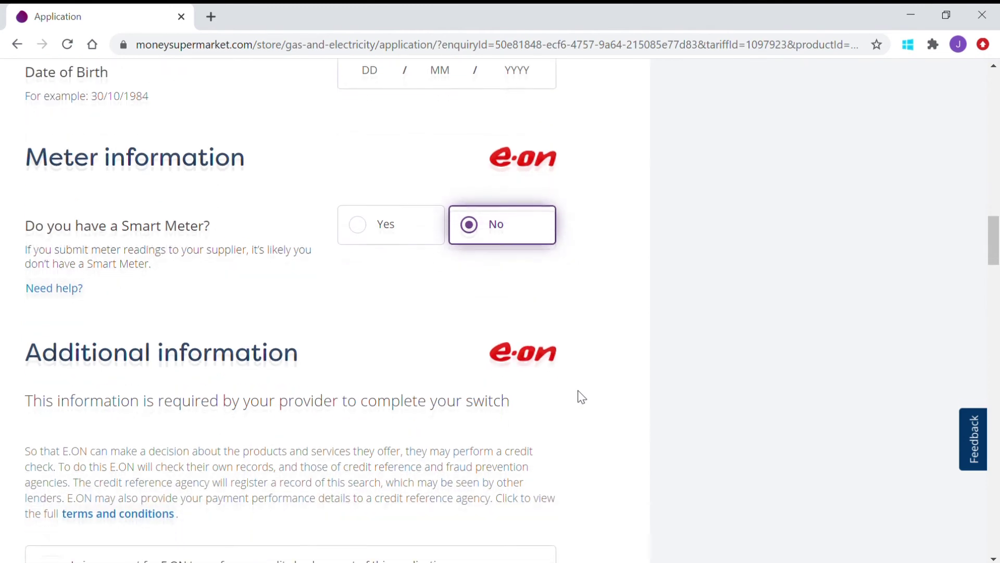
pyautogui.scroll(-1, 580, 397)
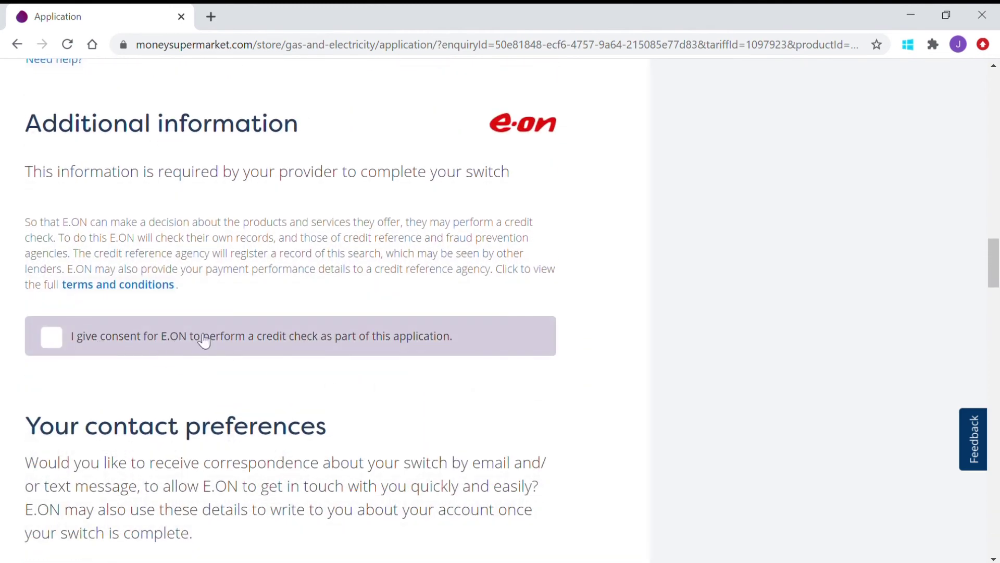
pyautogui.scroll(-3, 577, 344)
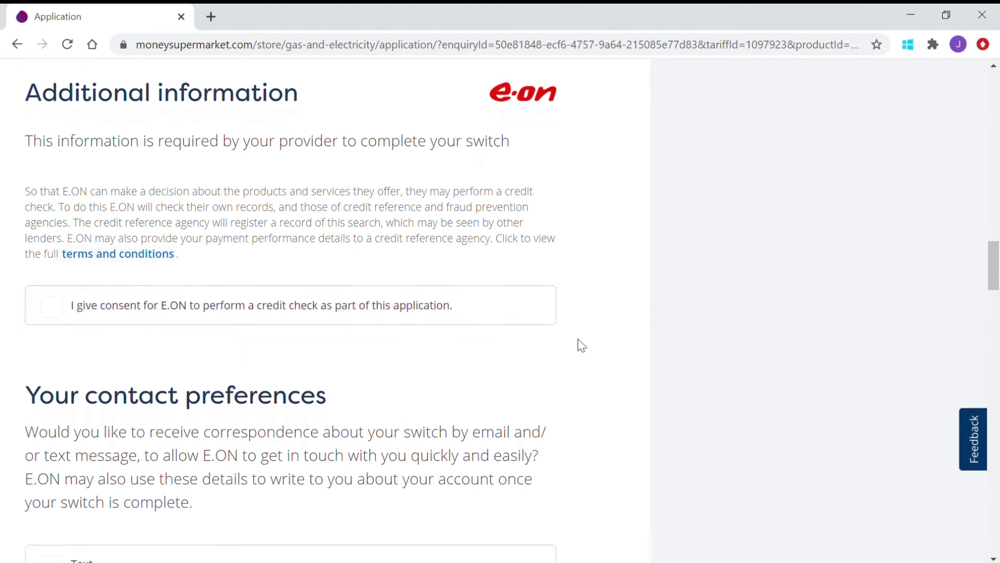
pyautogui.scroll(-3, 574, 342)
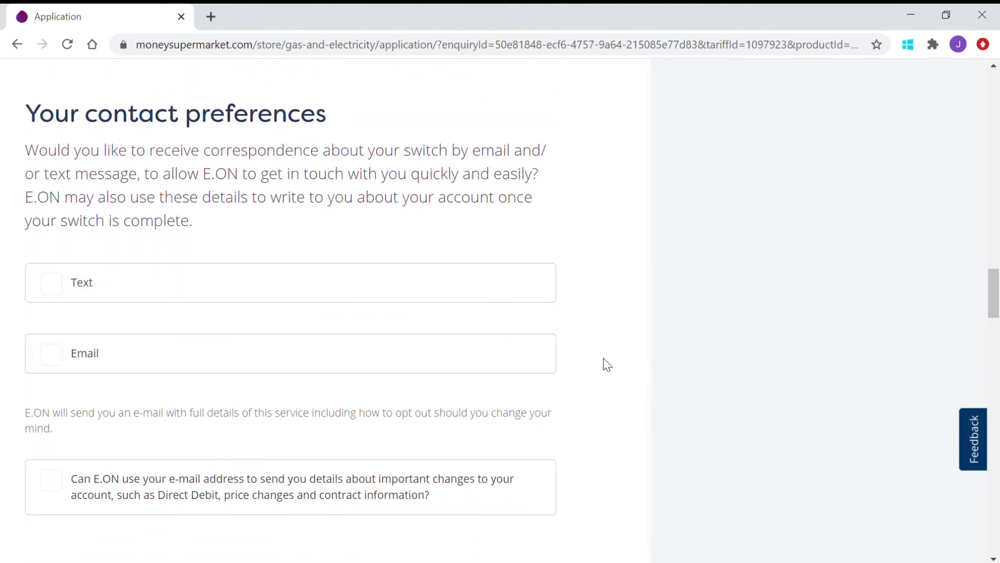
pyautogui.scroll(-3, 607, 365)
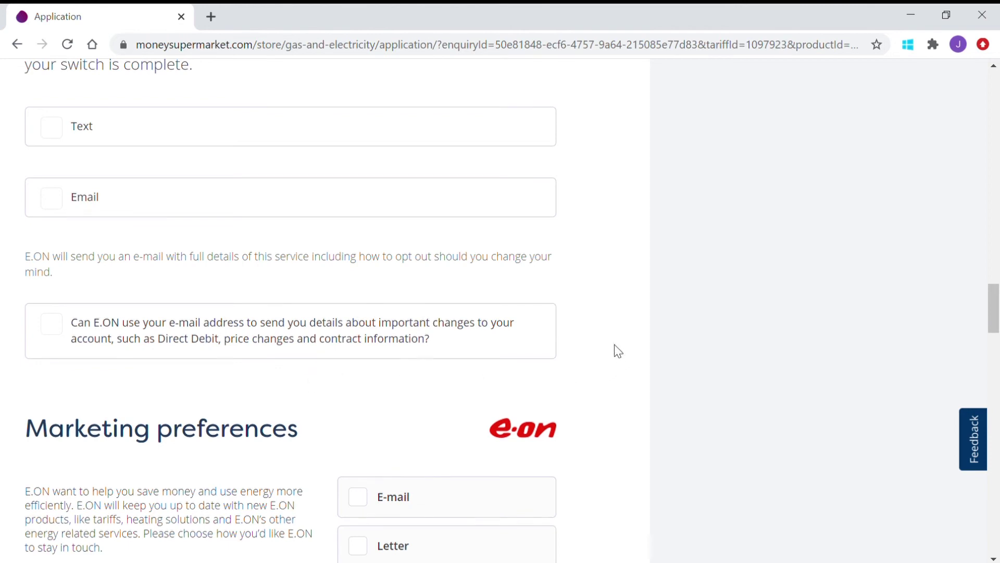
pyautogui.scroll(-3, 618, 350)
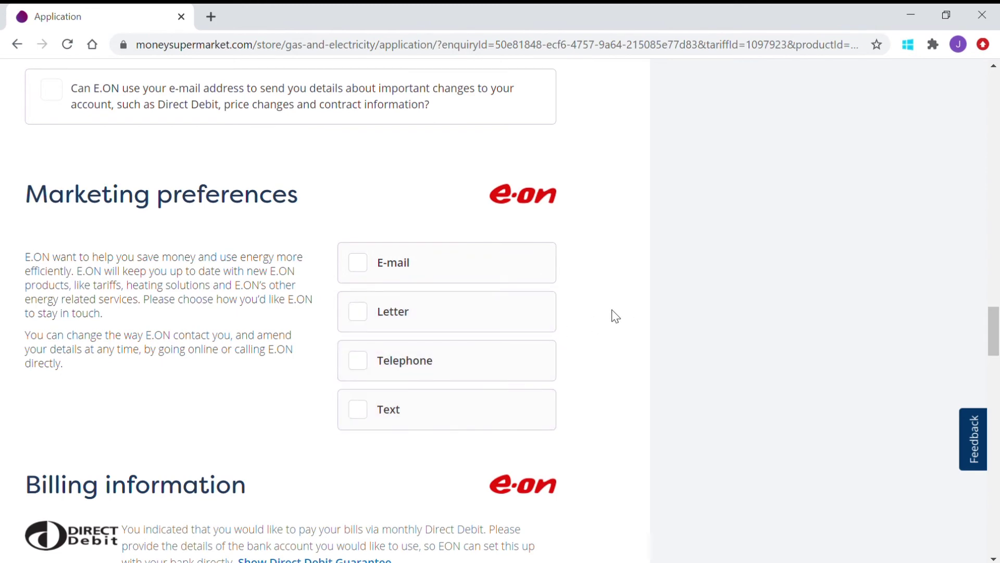
pyautogui.scroll(-3, 615, 316)
pyautogui.scroll(-3, 615, 313)
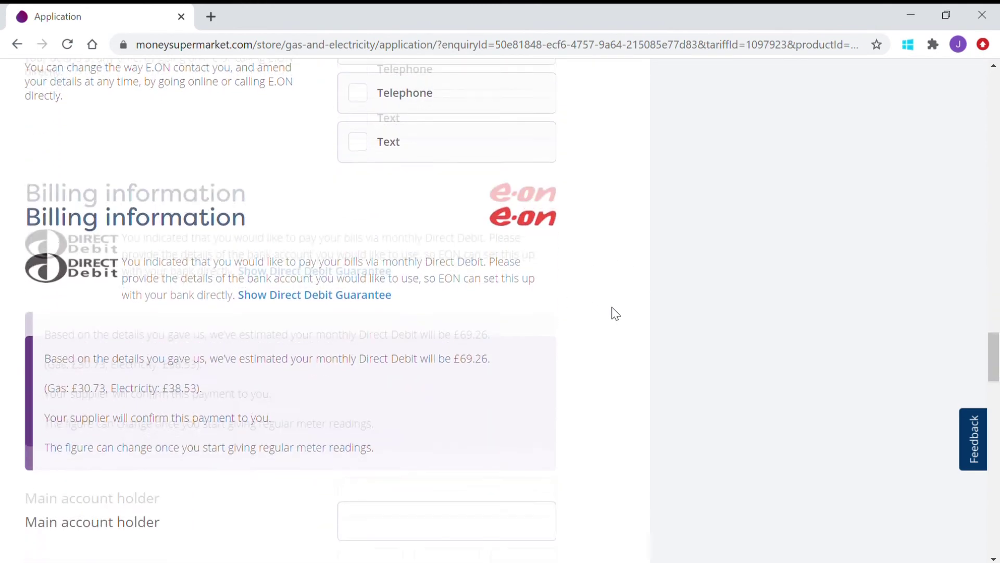
pyautogui.scroll(-2, 591, 311)
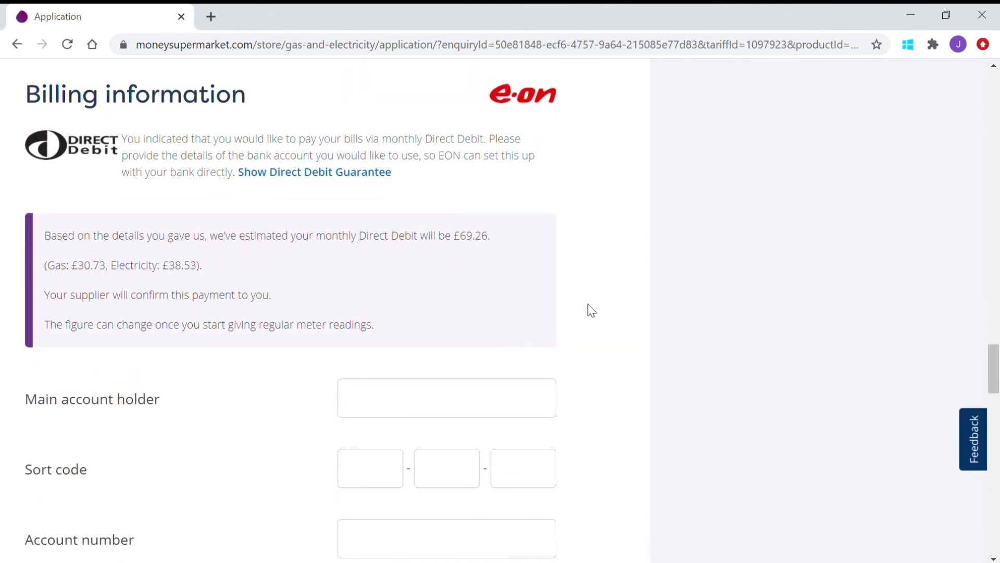
pyautogui.scroll(-3, 591, 311)
pyautogui.scroll(-2, 592, 310)
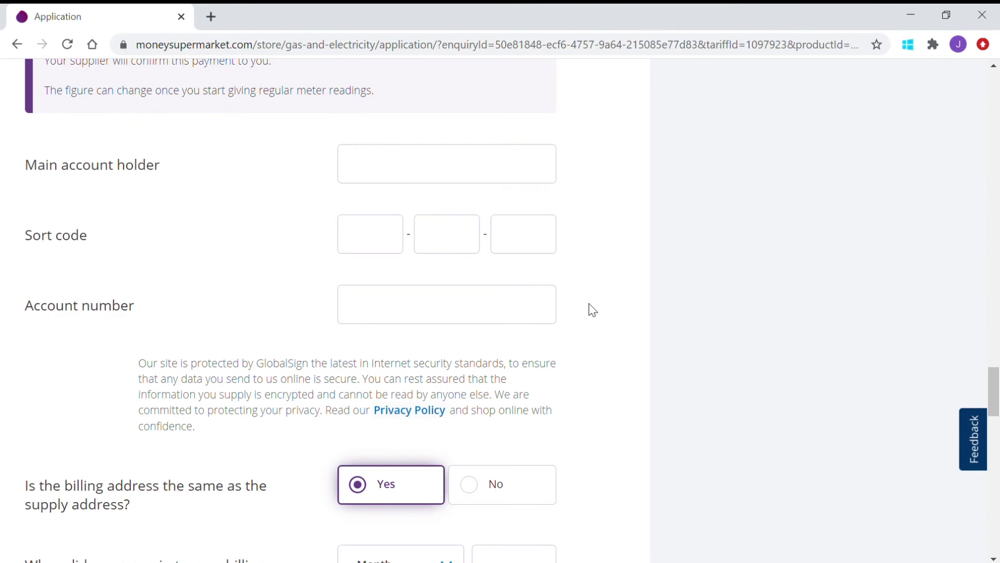
pyautogui.scroll(-3, 592, 310)
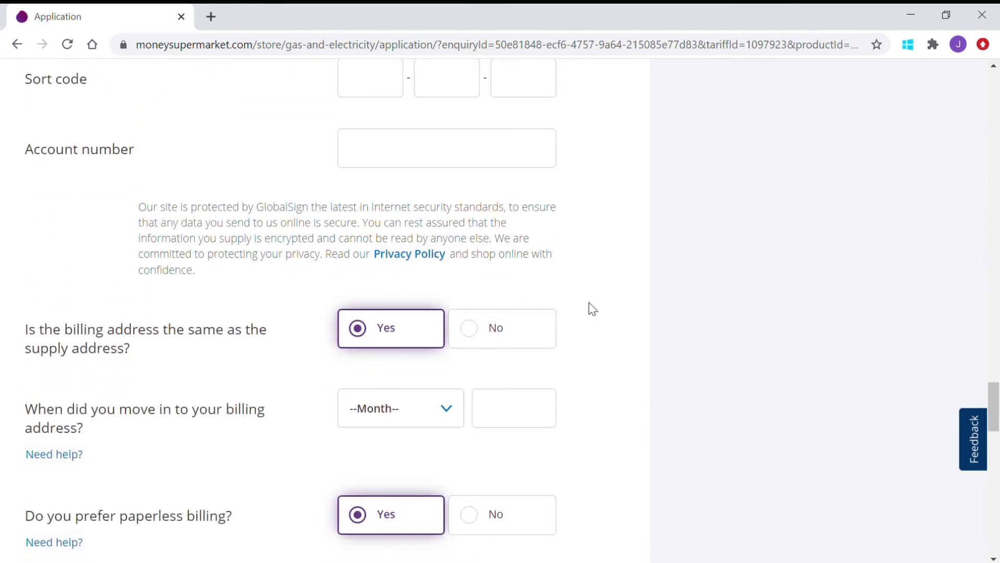
pyautogui.scroll(-3, 593, 310)
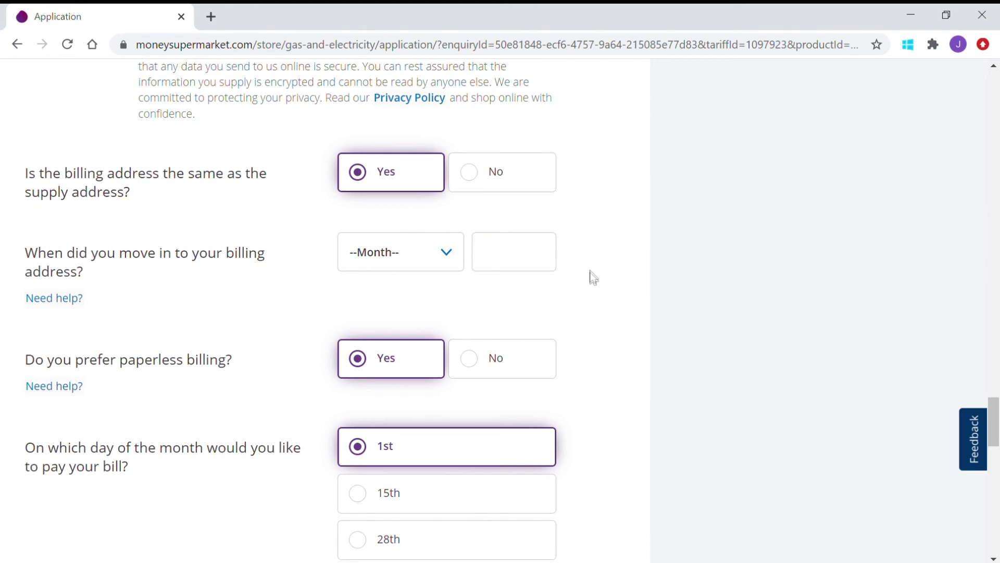
pyautogui.scroll(-2, 604, 277)
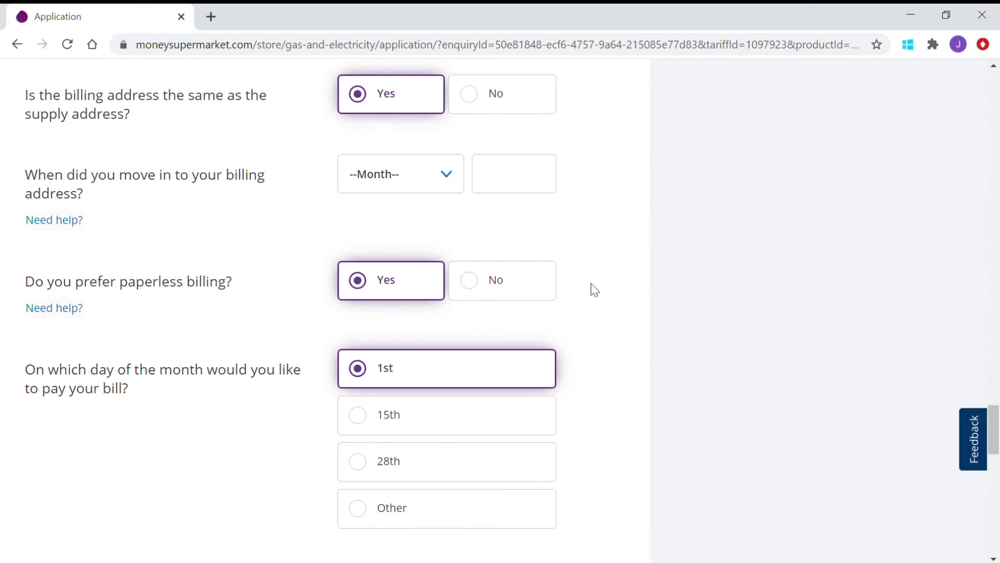
pyautogui.scroll(-5, 594, 290)
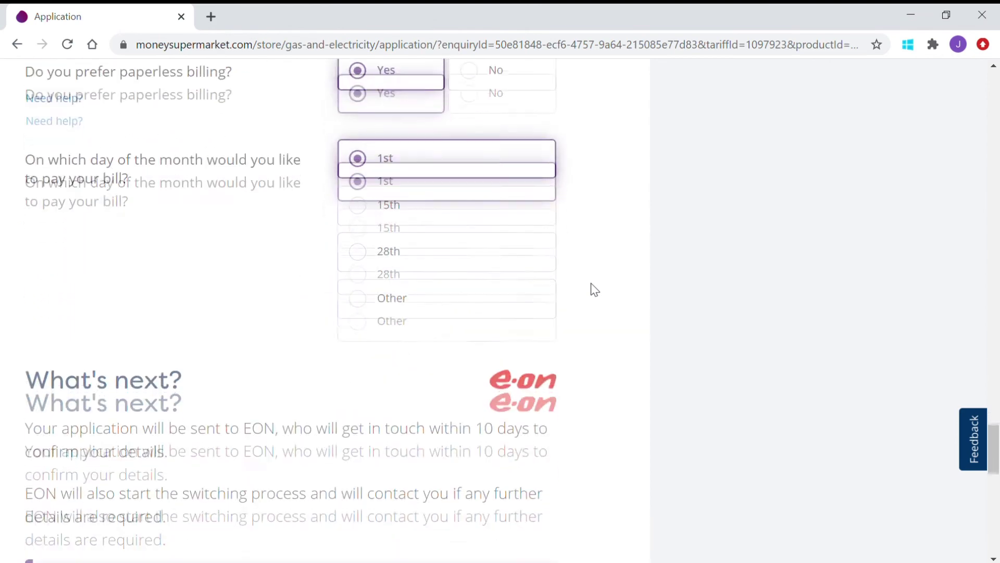
pyautogui.scroll(-2, 594, 290)
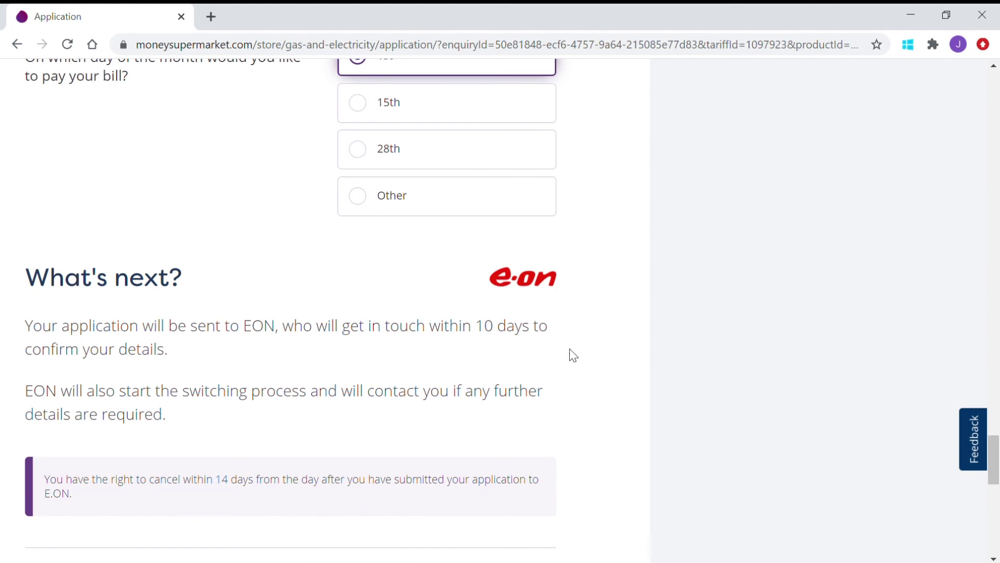
pyautogui.scroll(-2, 570, 349)
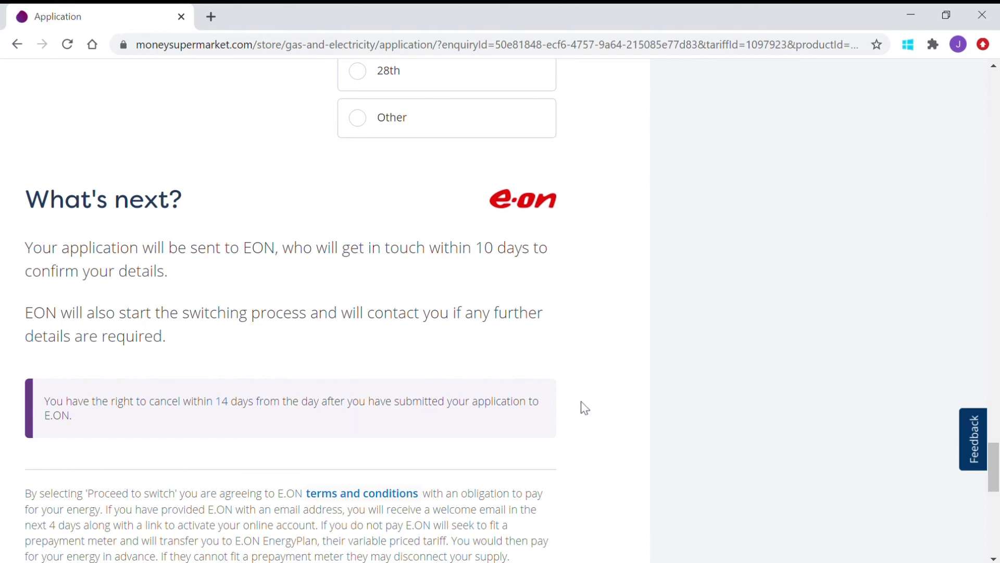
pyautogui.scroll(-3, 582, 402)
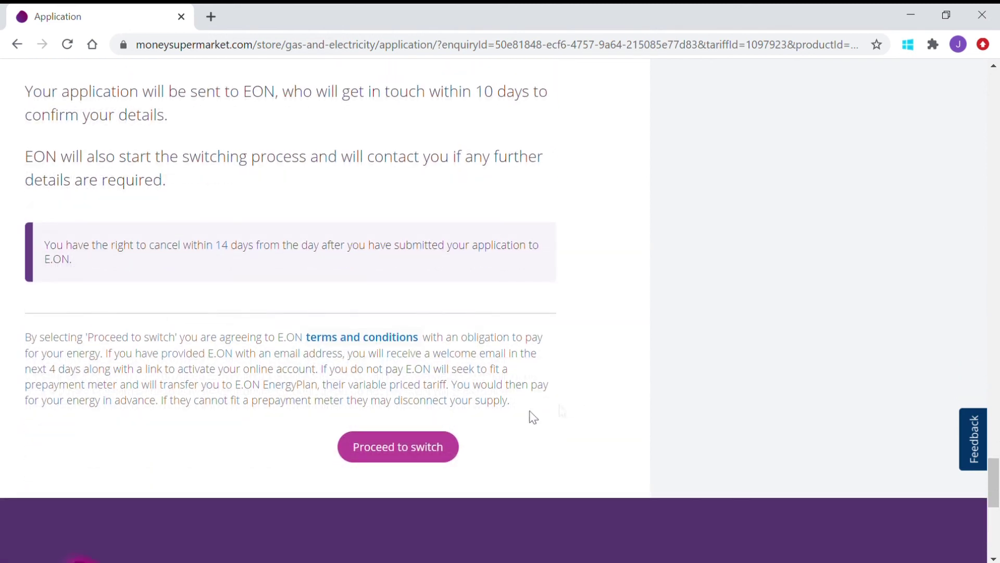